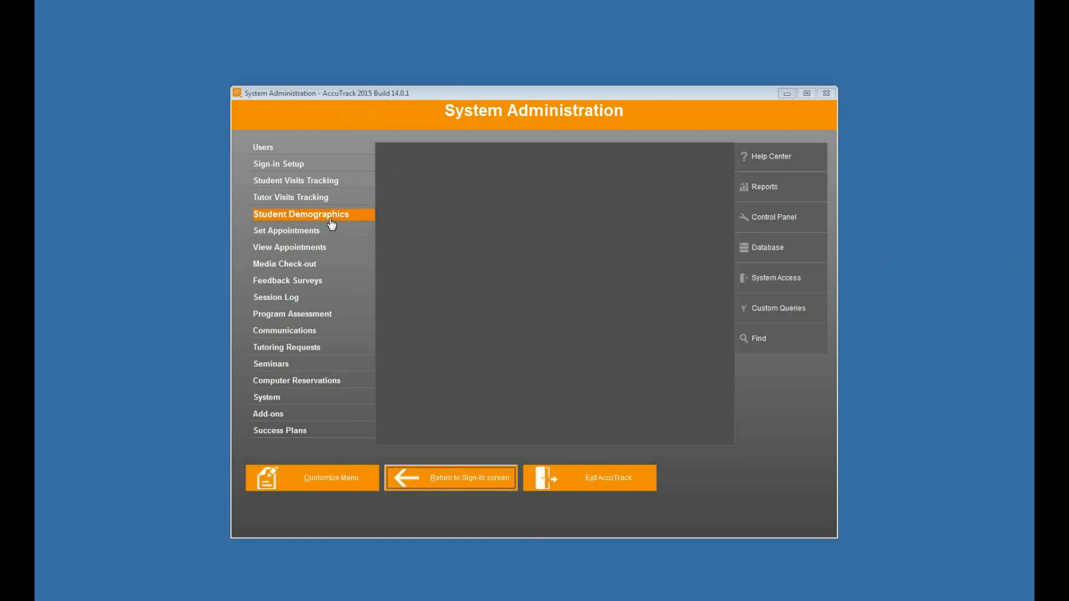
Step: Open the Profile Setup of Student Demographics and review questions 1, 2, 3 and 10 with their answers
left_click(332, 222)
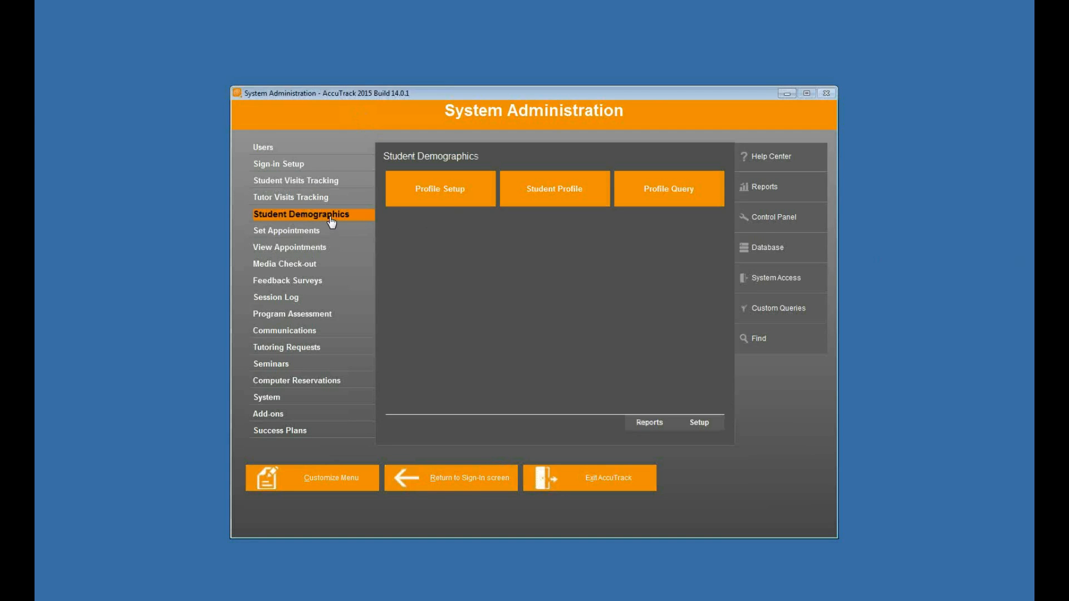
left_click(442, 202)
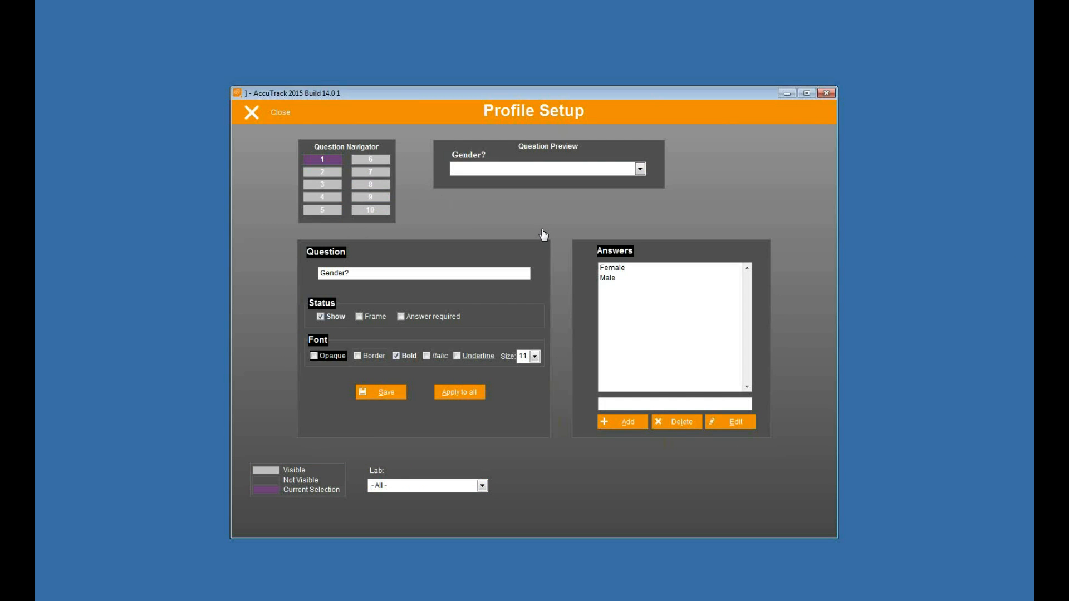
left_click(321, 173)
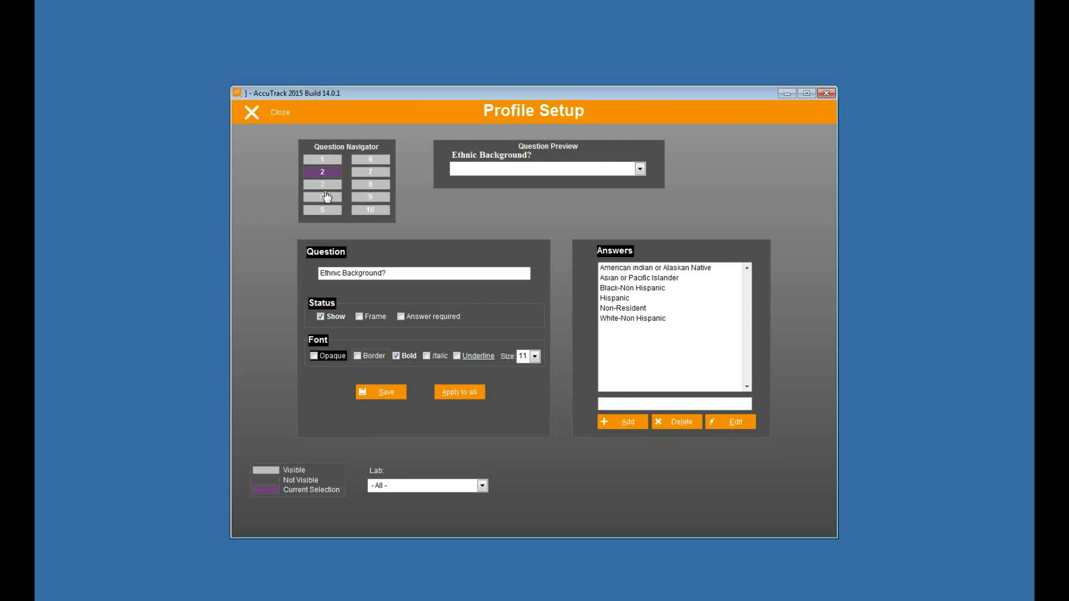
left_click(324, 185)
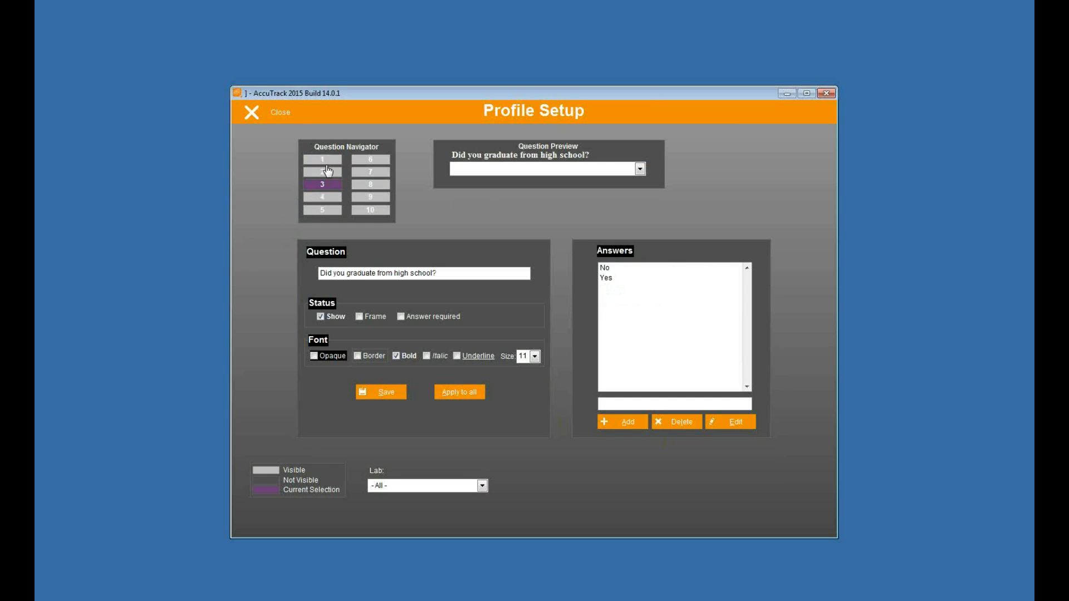
left_click(324, 160)
left_click(366, 210)
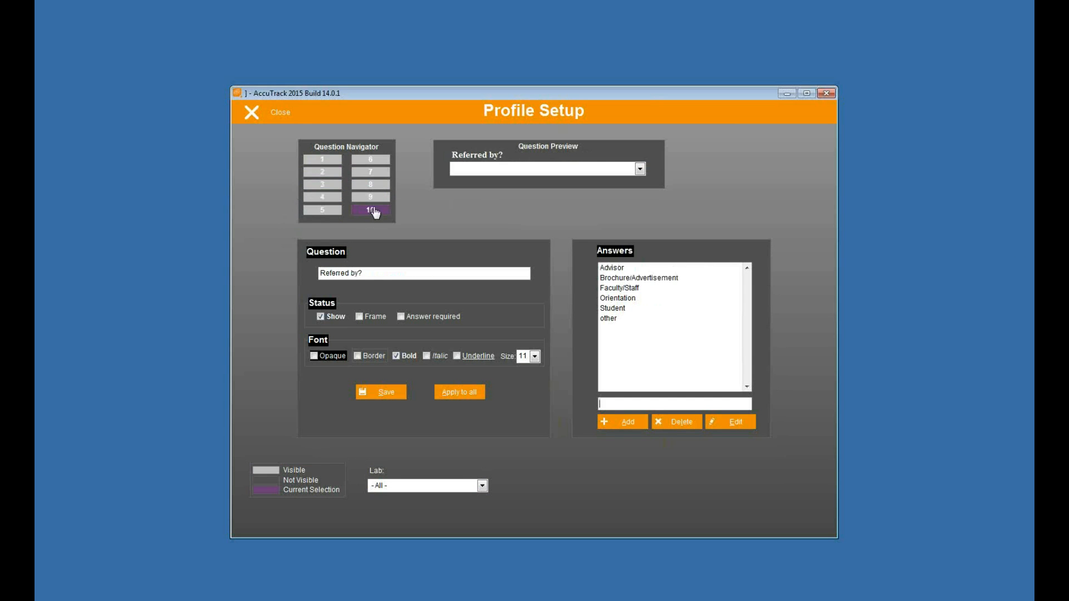
left_click(321, 161)
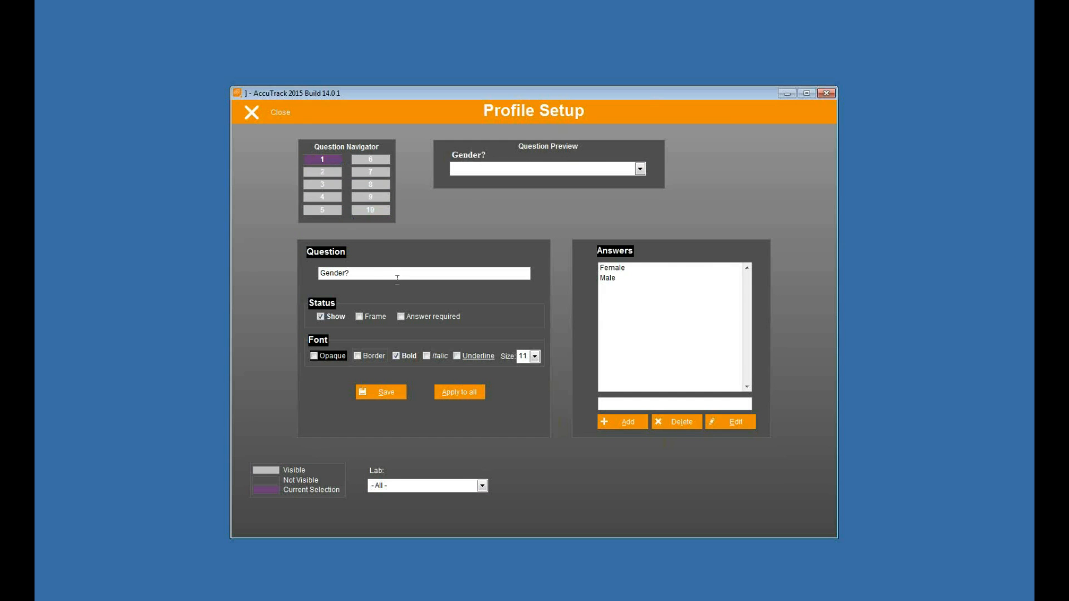
left_click(622, 269)
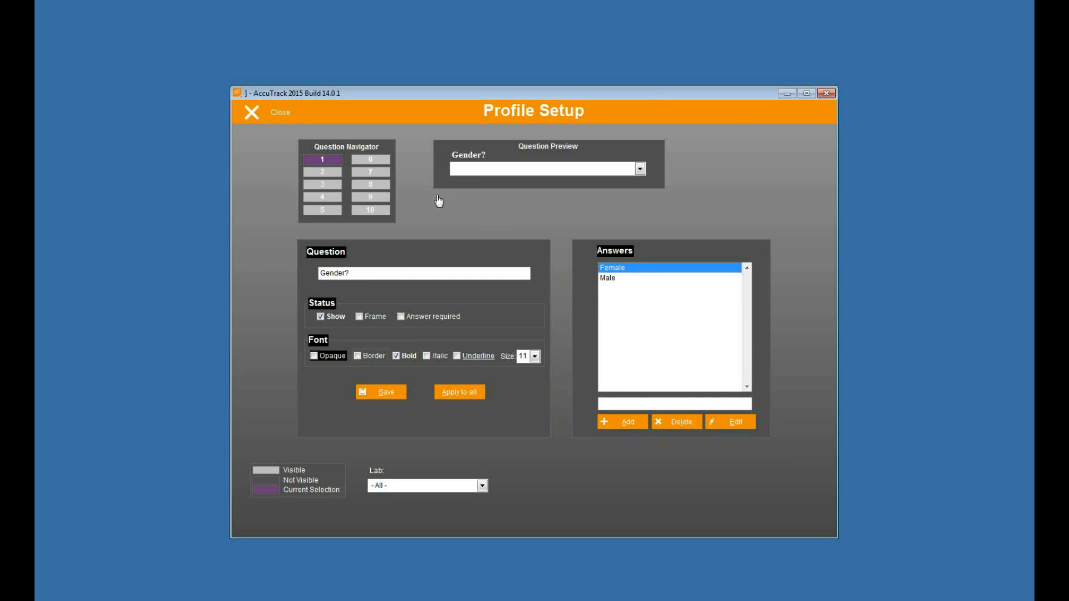
Step: Review profile questions 2 through 10 one by one with their answer lists
left_click(329, 173)
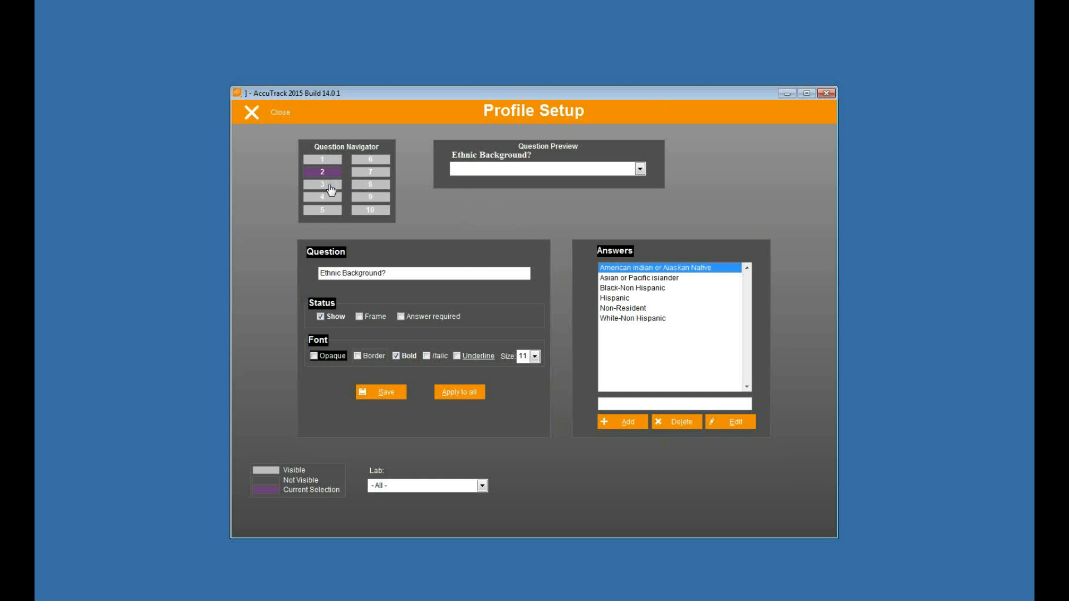
left_click(330, 186)
left_click(330, 198)
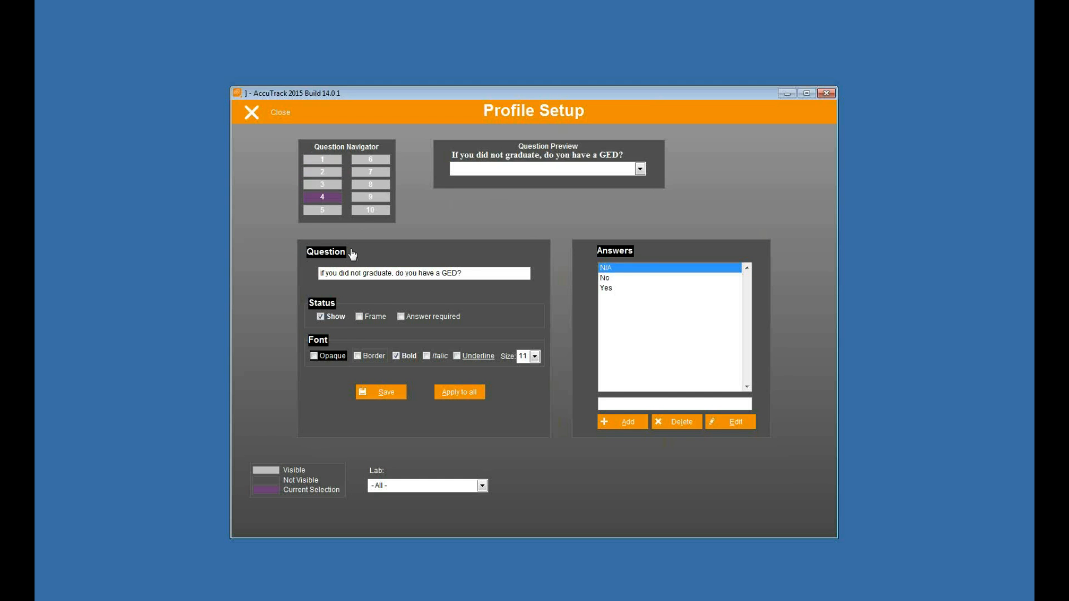
left_click(338, 212)
left_click(373, 161)
left_click(372, 172)
left_click(372, 184)
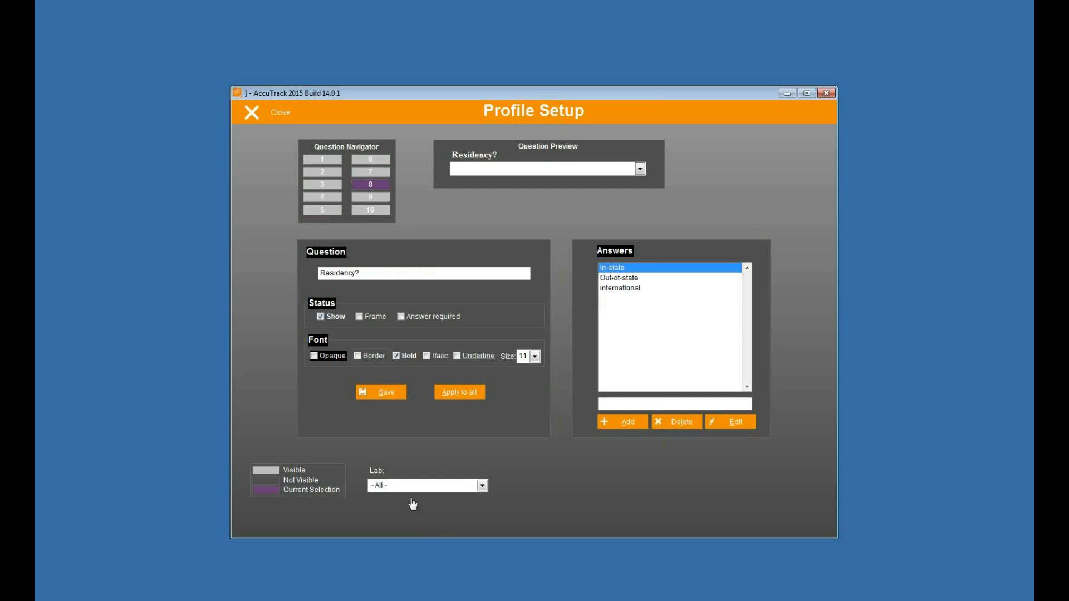
left_click(378, 198)
left_click(380, 214)
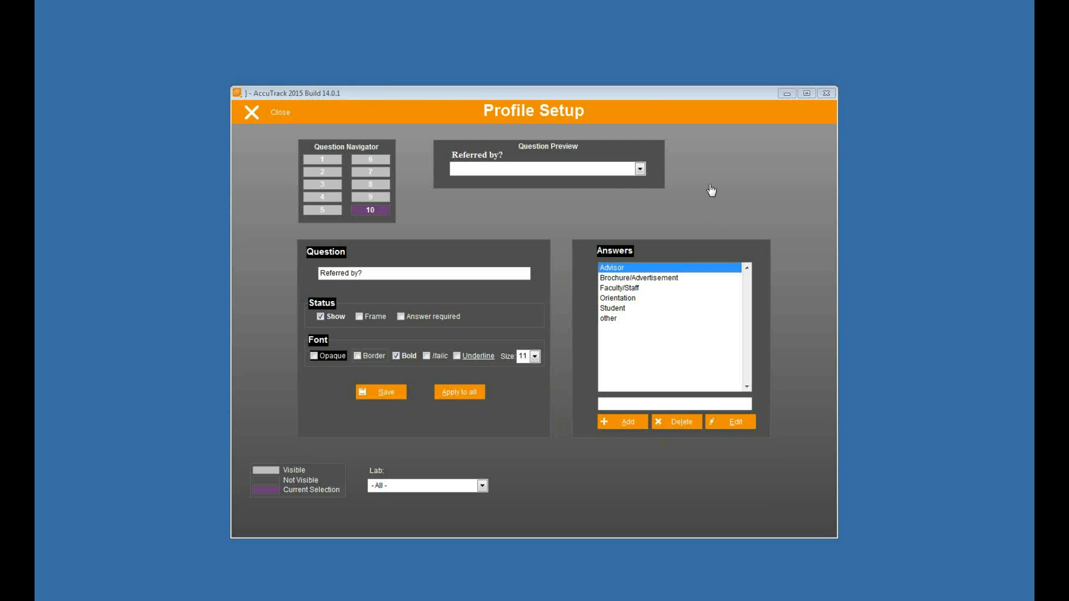
Step: Change profile question 1 to "Major?" and save it despite existing student answers
left_click(333, 162)
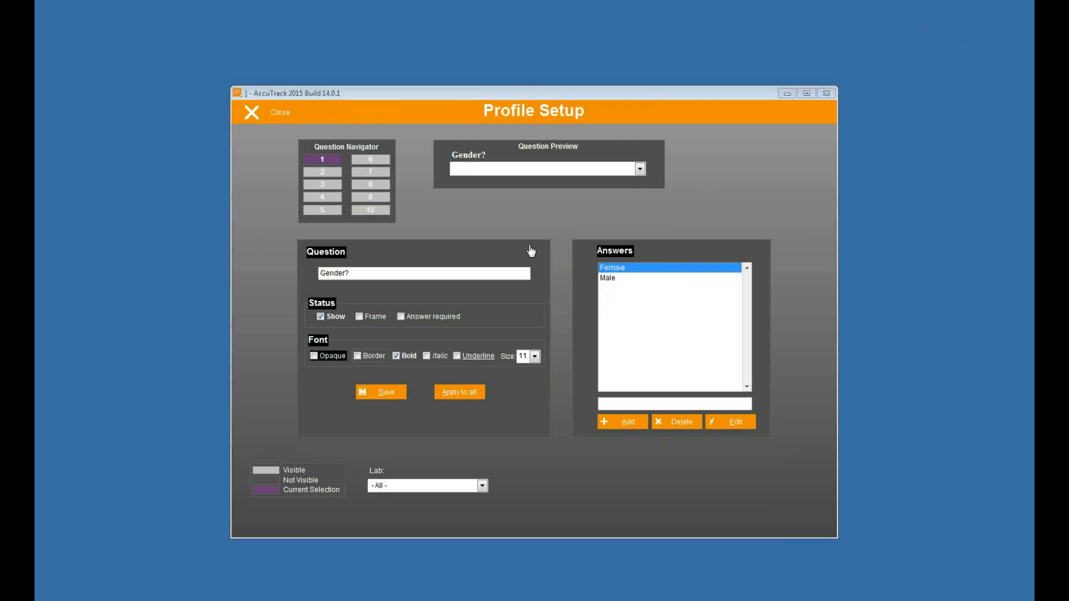
left_click(301, 280)
type("M<")
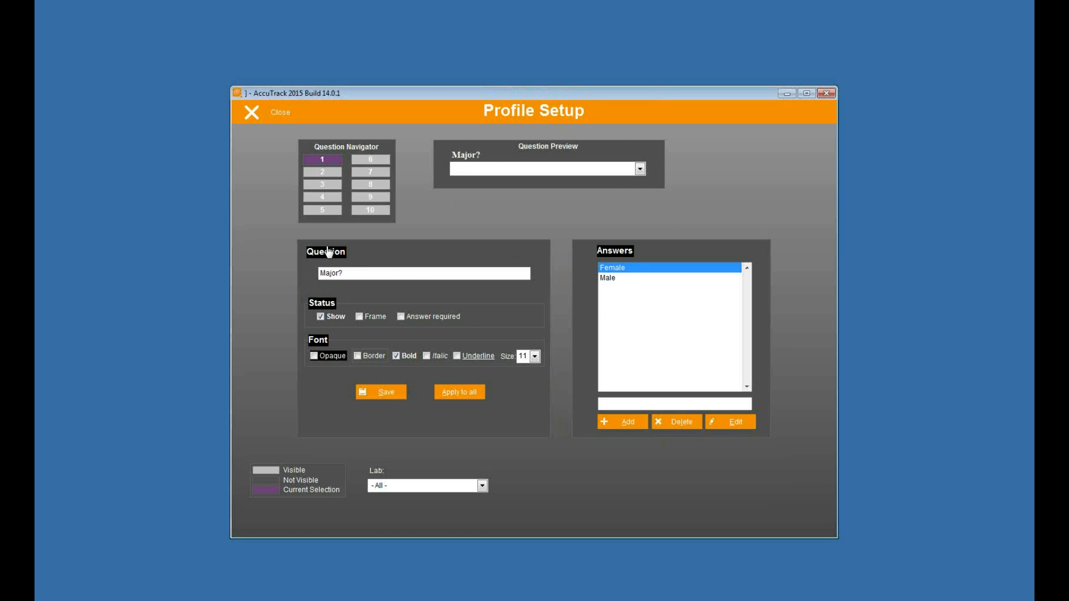
left_click(372, 395)
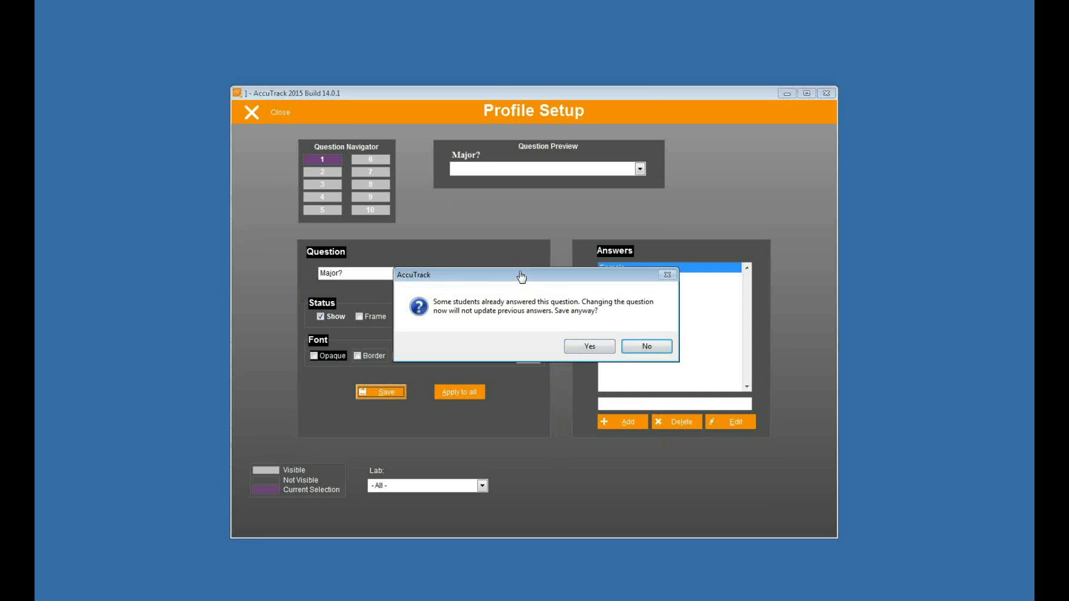
left_click(591, 348)
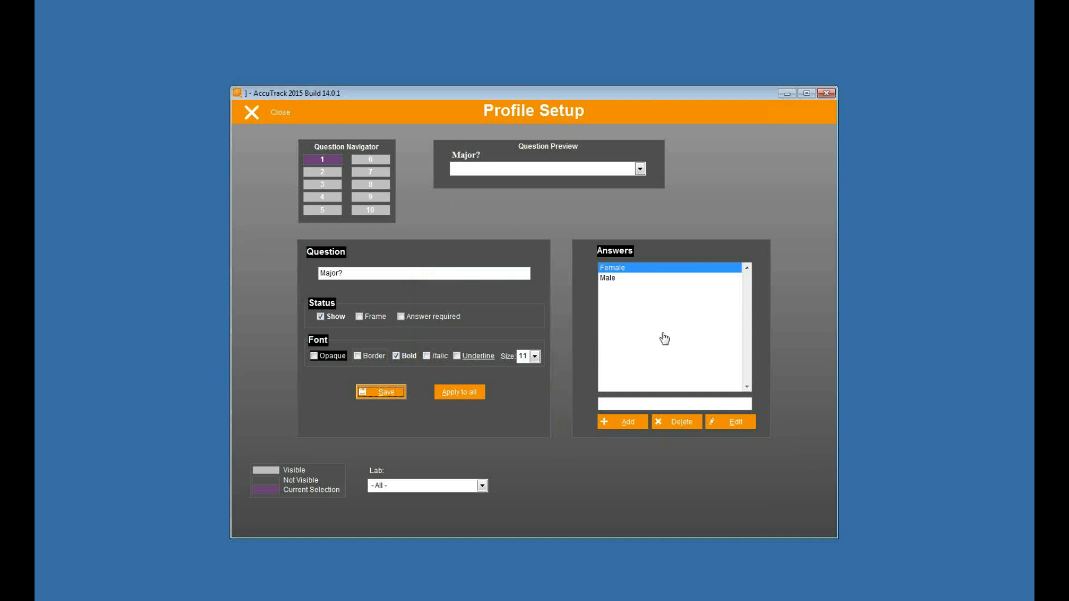
Step: Delete the Female and Male answers from the Major? question and save the question again
left_click(693, 425)
left_click(524, 348)
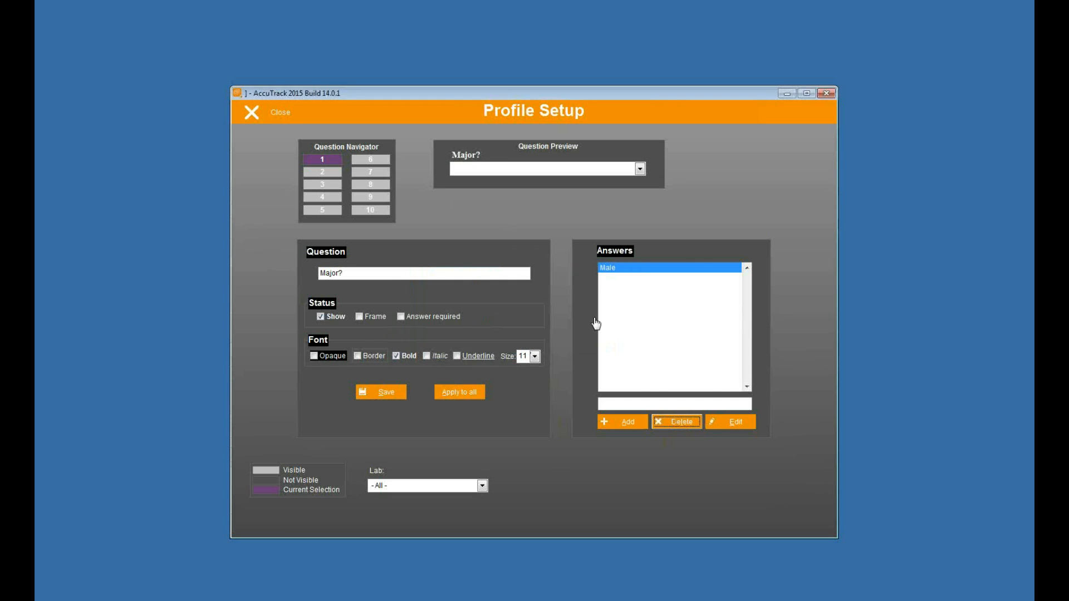
left_click(674, 423)
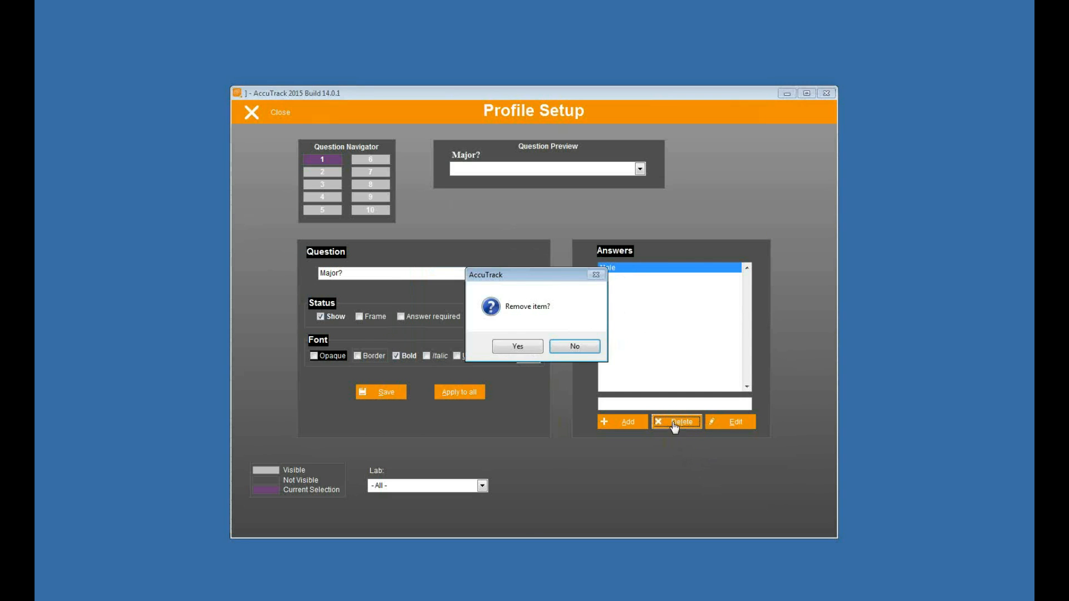
left_click(518, 347)
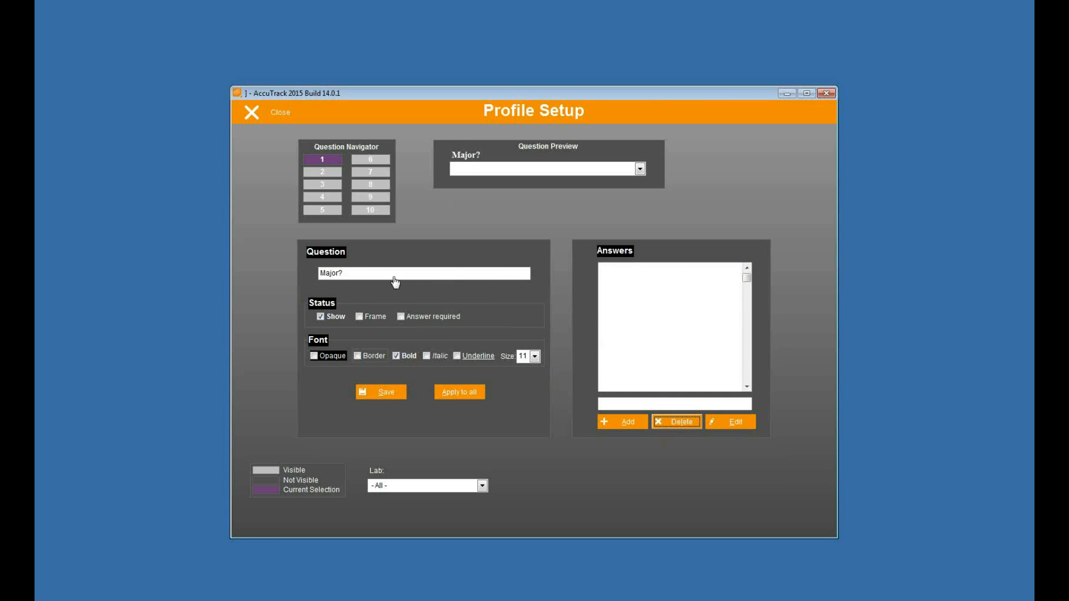
left_click(356, 274)
left_click(369, 389)
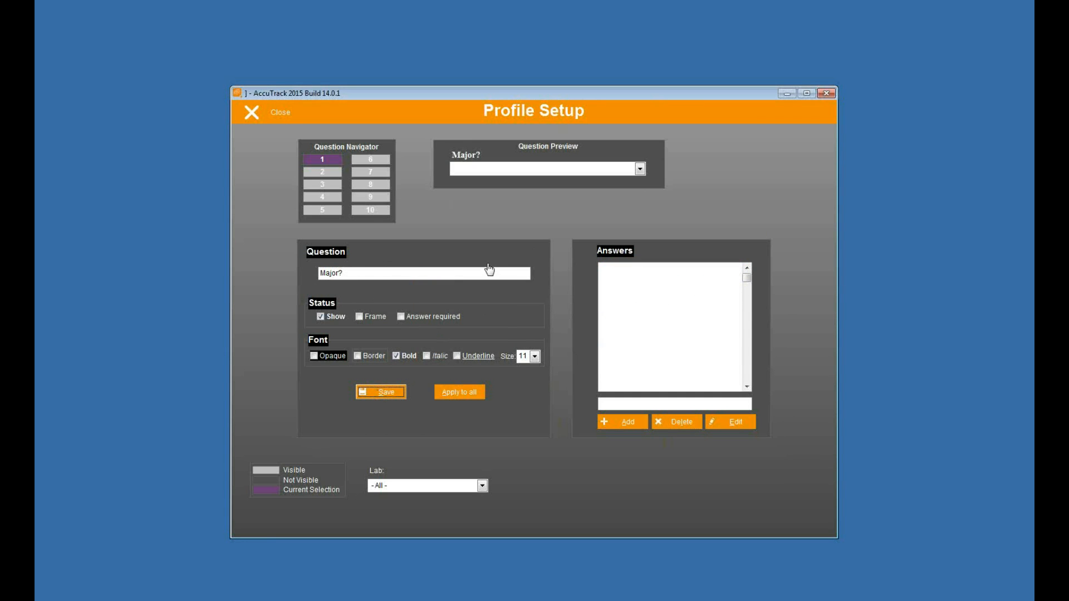
Step: Look through profile questions 2, 5, 9 and 10 and their Show status, then close Profile Setup
left_click(334, 173)
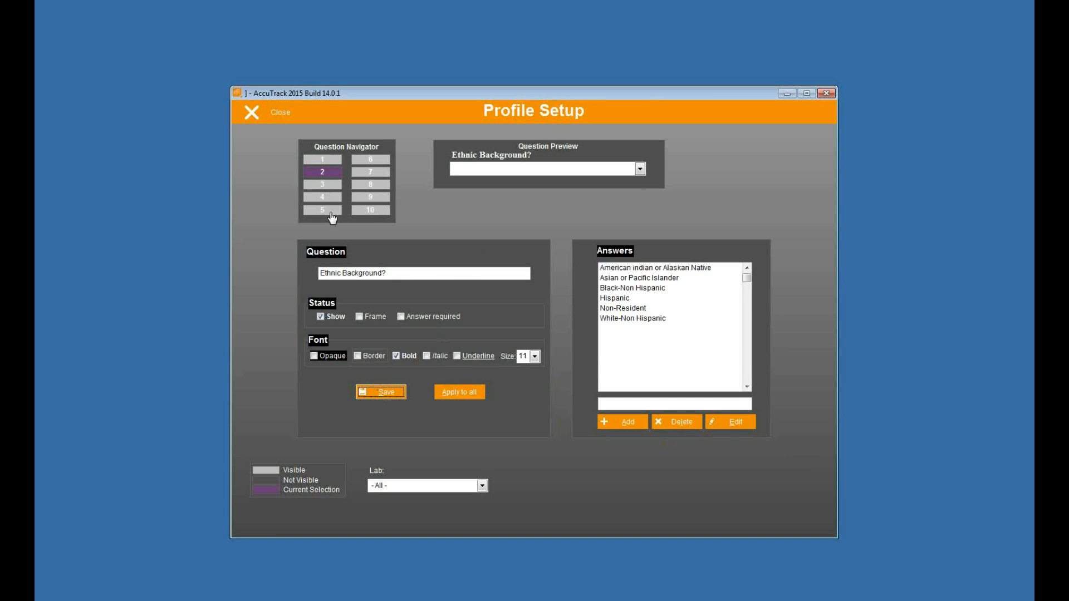
left_click(327, 211)
left_click(372, 212)
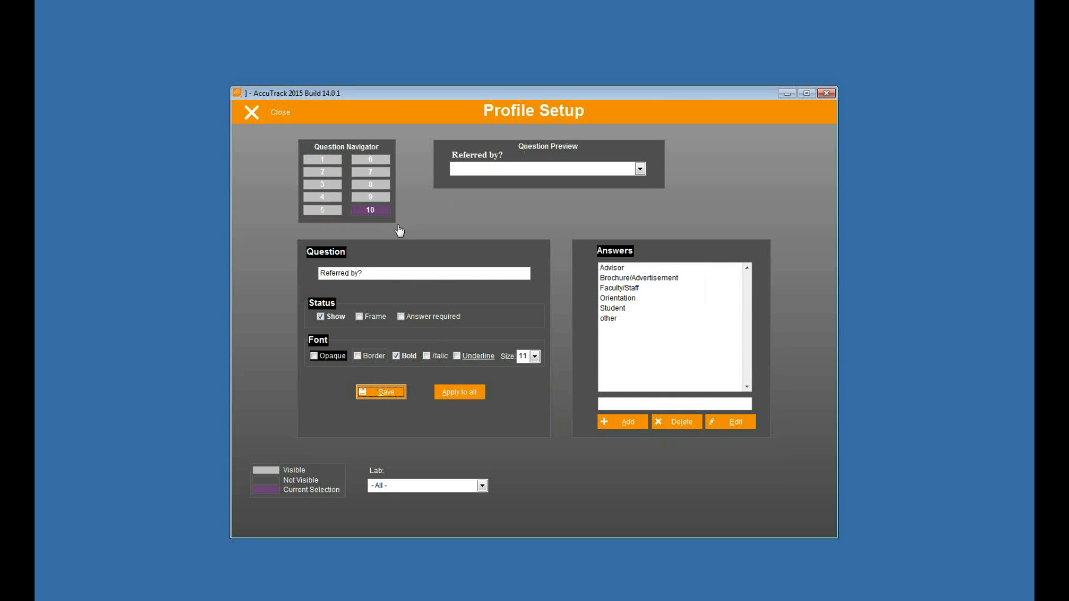
left_click(381, 199)
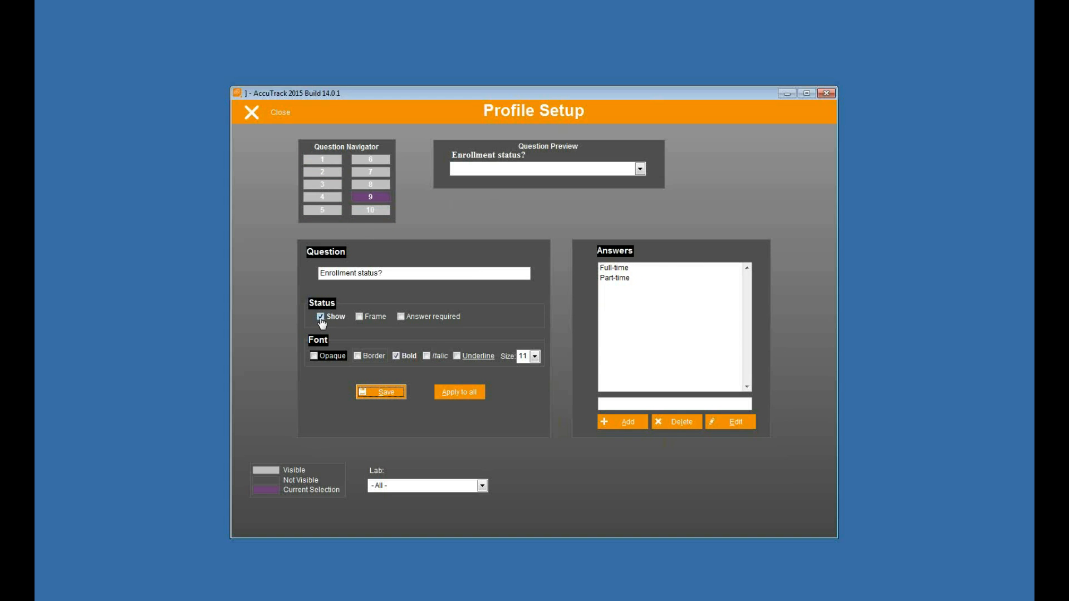
left_click(371, 210)
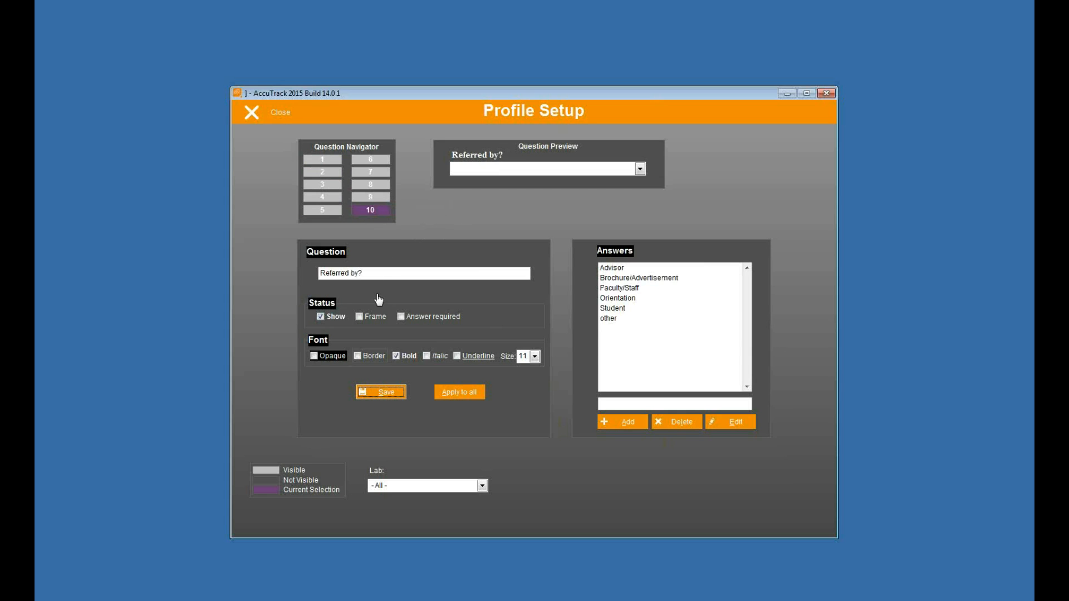
left_click(281, 115)
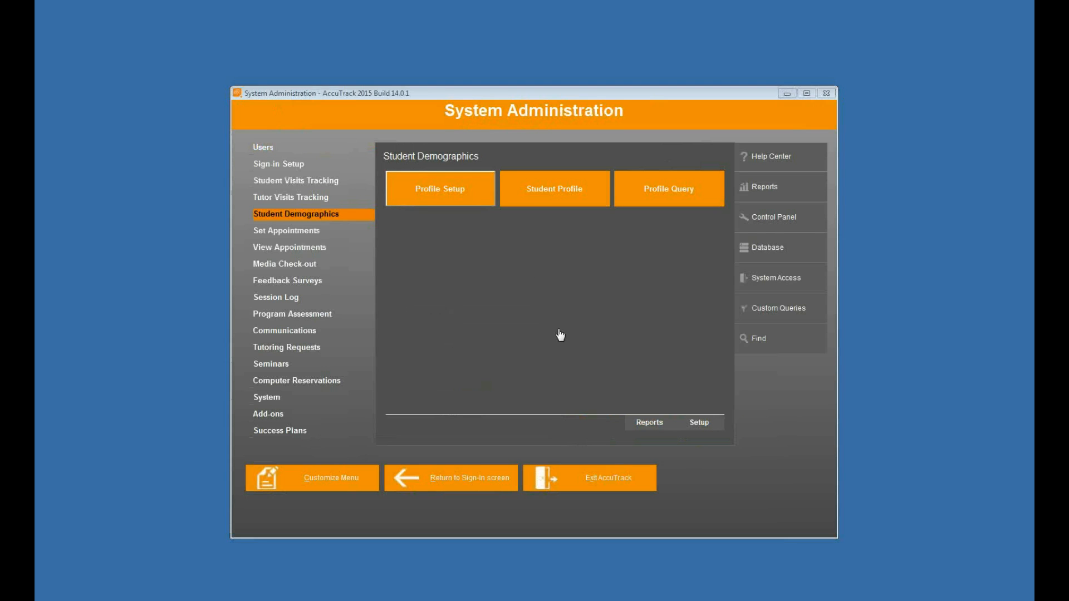
Step: Open the Text File Import Wizard and choose the STU_DEMO file from the imports folder as the file to import
left_click(785, 253)
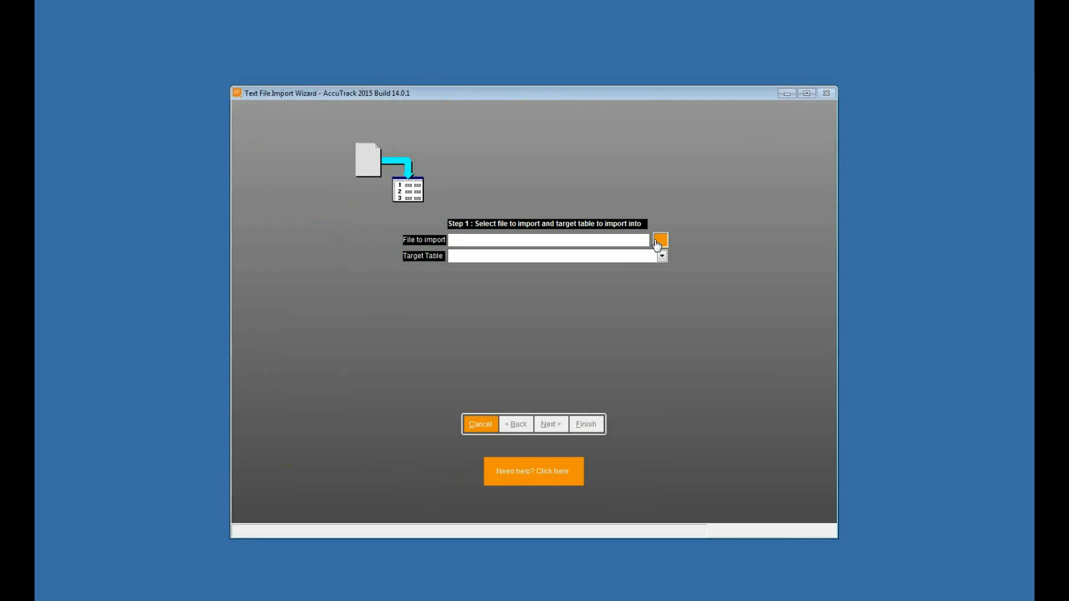
left_click(658, 239)
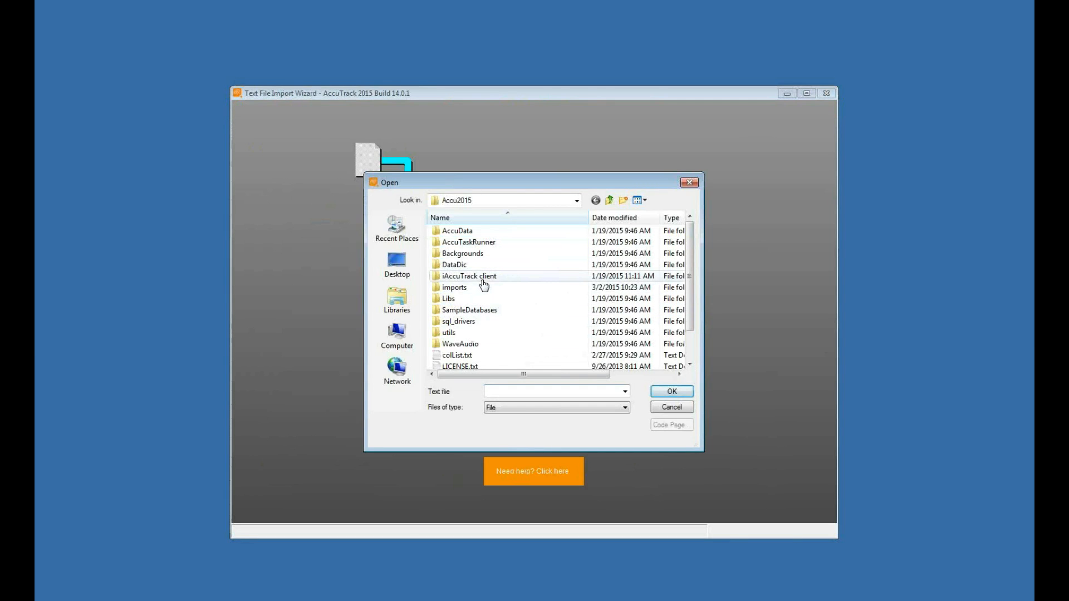
left_click(499, 290)
double_click(499, 289)
left_click(536, 409)
left_click(535, 426)
left_click(463, 234)
left_click(671, 392)
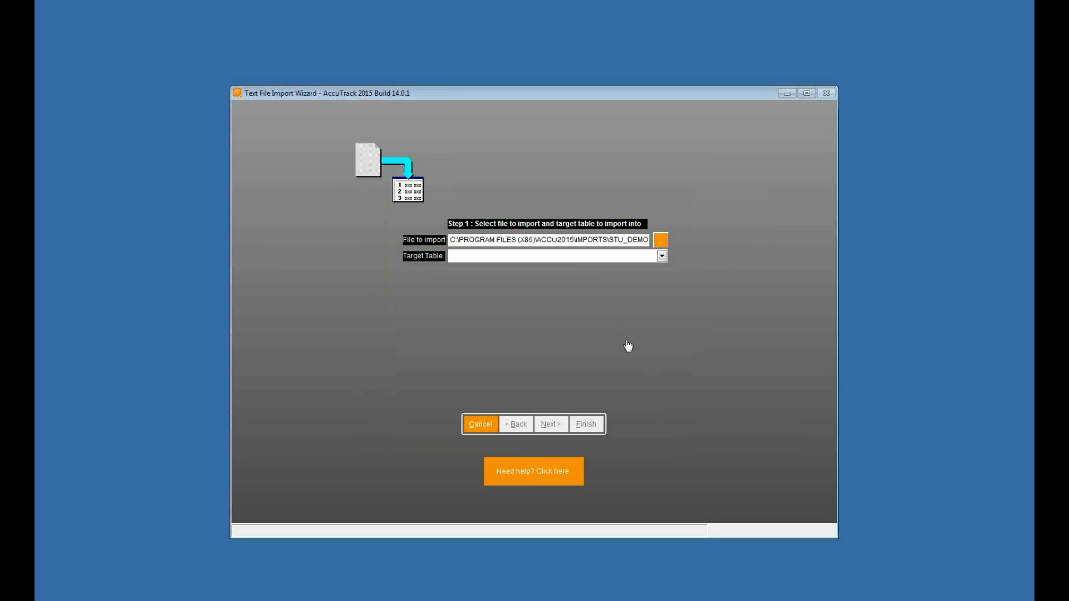
Step: Target the Student Information table, enable updating data of existing students, and proceed to field mapping with the detected comma-delimited format
left_click(581, 258)
left_click(541, 270)
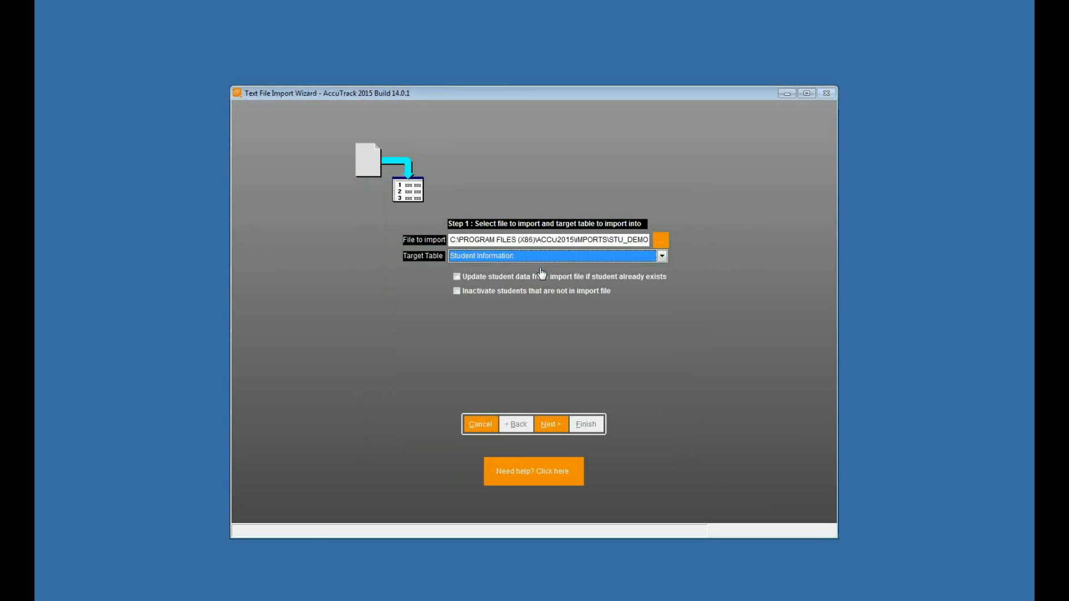
left_click(457, 277)
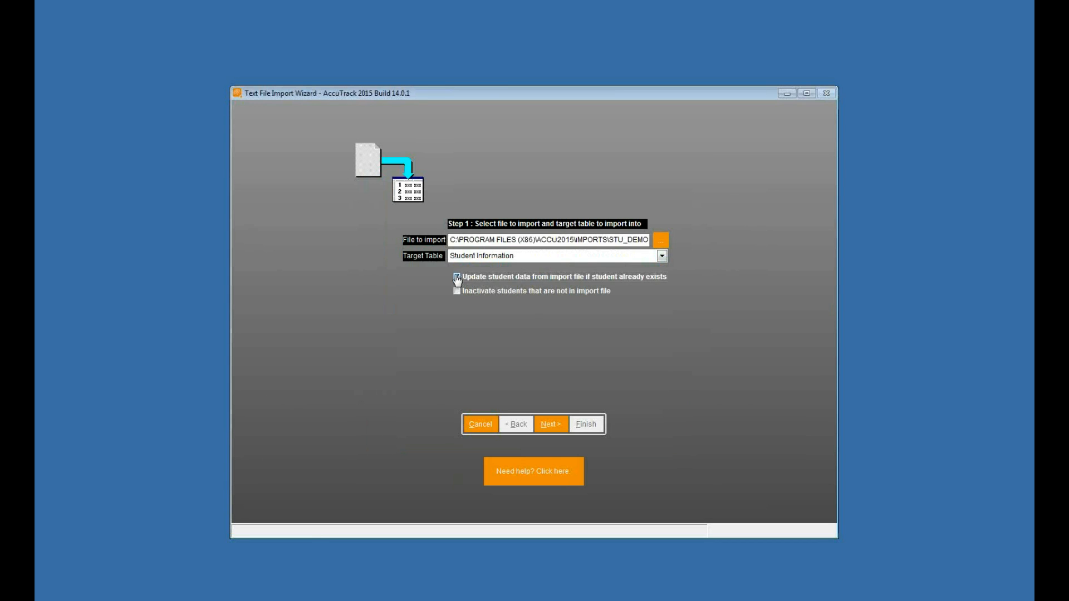
left_click(552, 428)
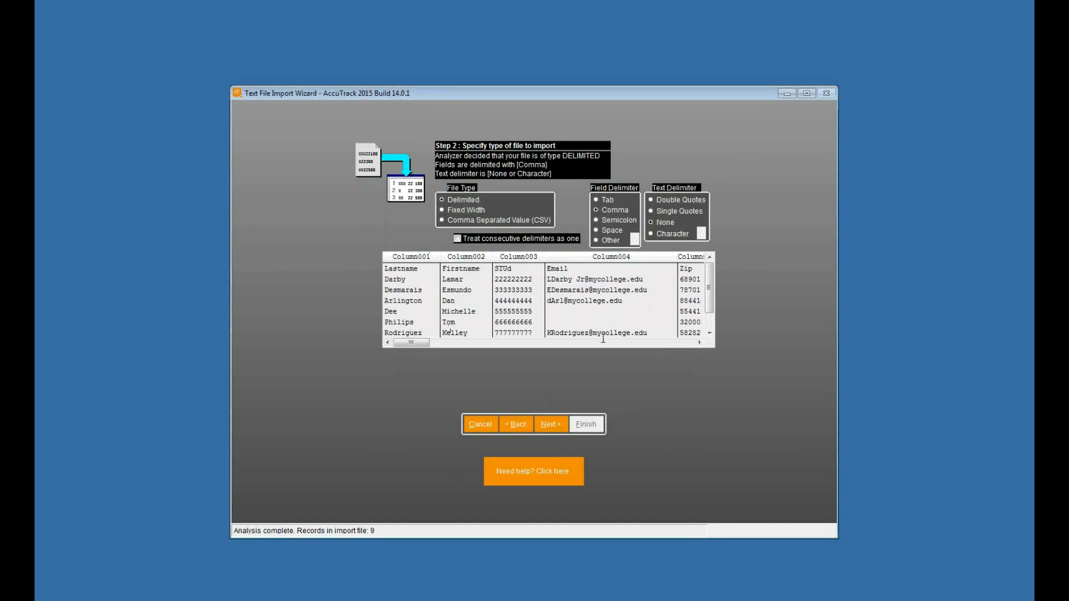
left_click(552, 427)
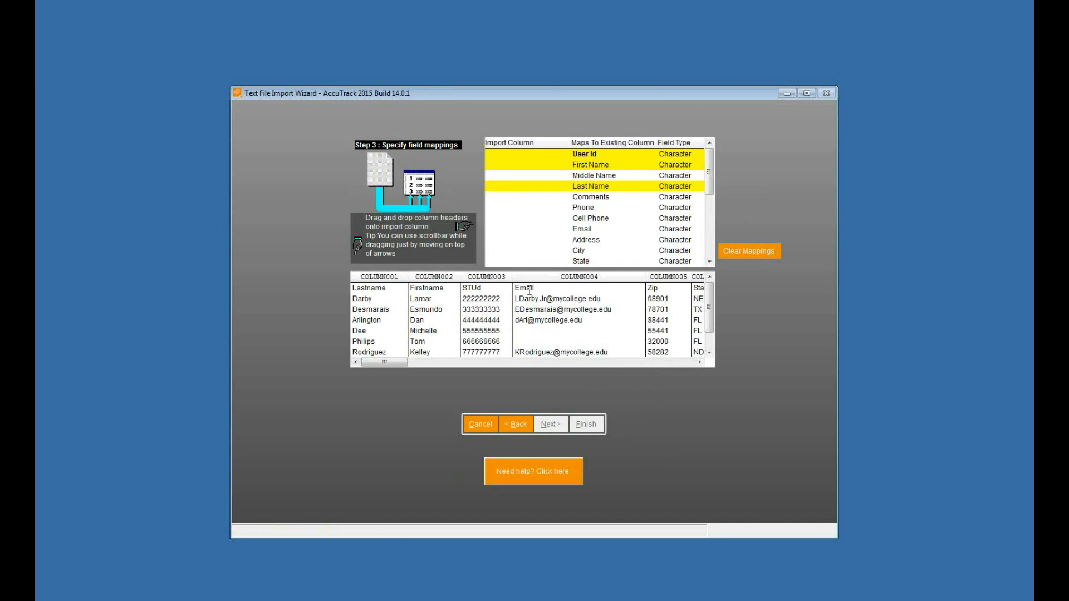
Step: Map COLUMN003 to User Id, COLUMN002 to First Name, COLUMN001 to Last Name and COLUMN004 to Cell Phone
left_click_drag(487, 276, 525, 156)
left_click_drag(413, 278, 509, 188)
left_click_drag(550, 278, 510, 220)
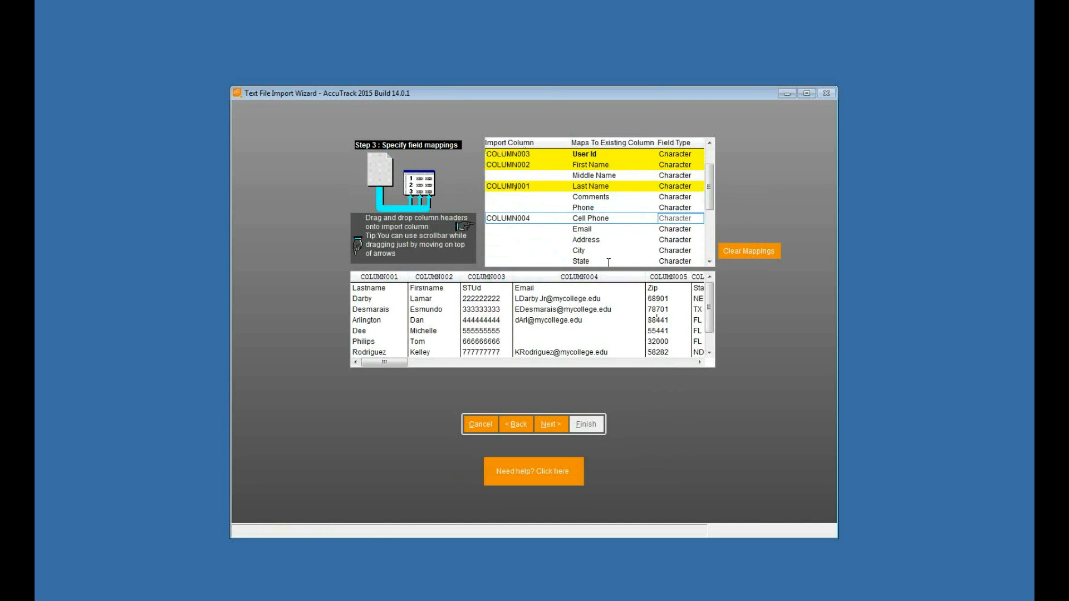
Step: Map COLUMN005 to Zip, COLUMN006 to State, COLUMN007 to City and COLUMN008 to Address
scroll(613, 263, "down", 1)
left_click(700, 362)
left_click(700, 362)
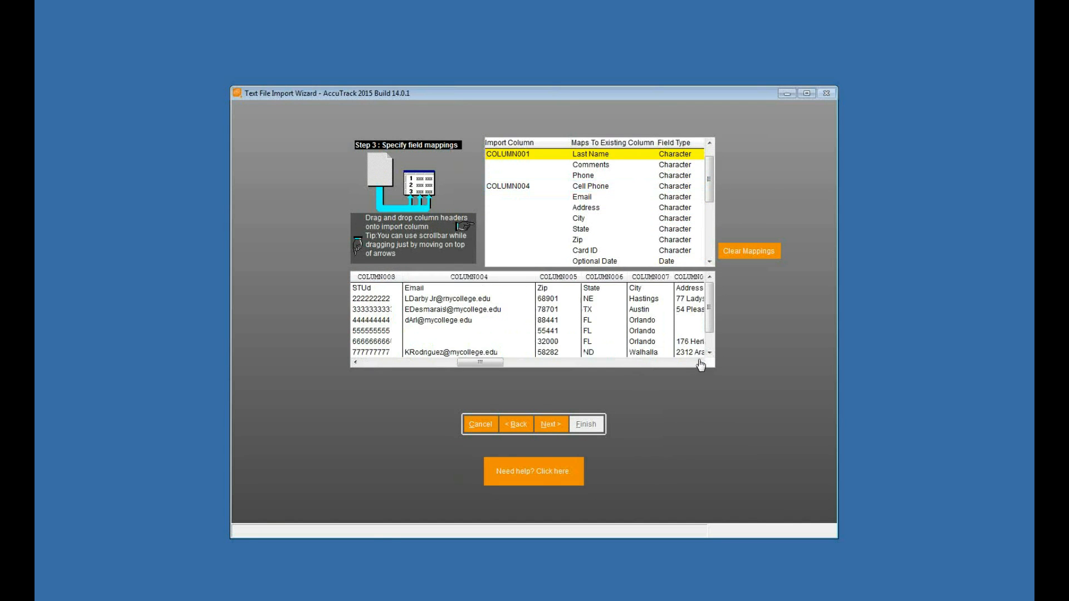
left_click_drag(557, 277, 545, 245)
left_click_drag(597, 284, 543, 228)
left_click_drag(651, 279, 490, 220)
Step: Map the phone data in COLUMN009 to the Phone field
left_click(700, 362)
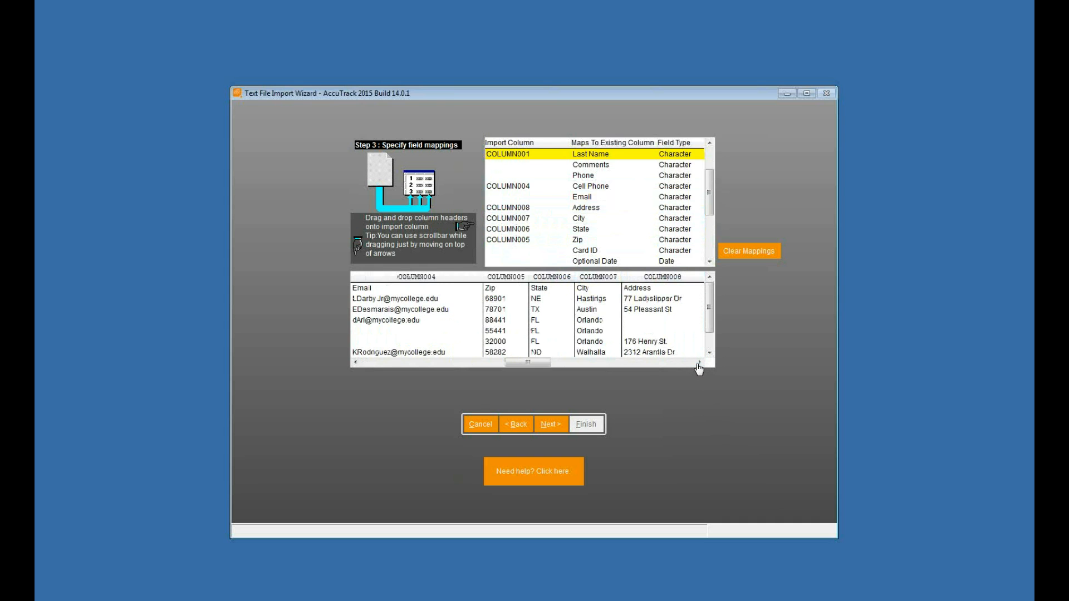
left_click(699, 363)
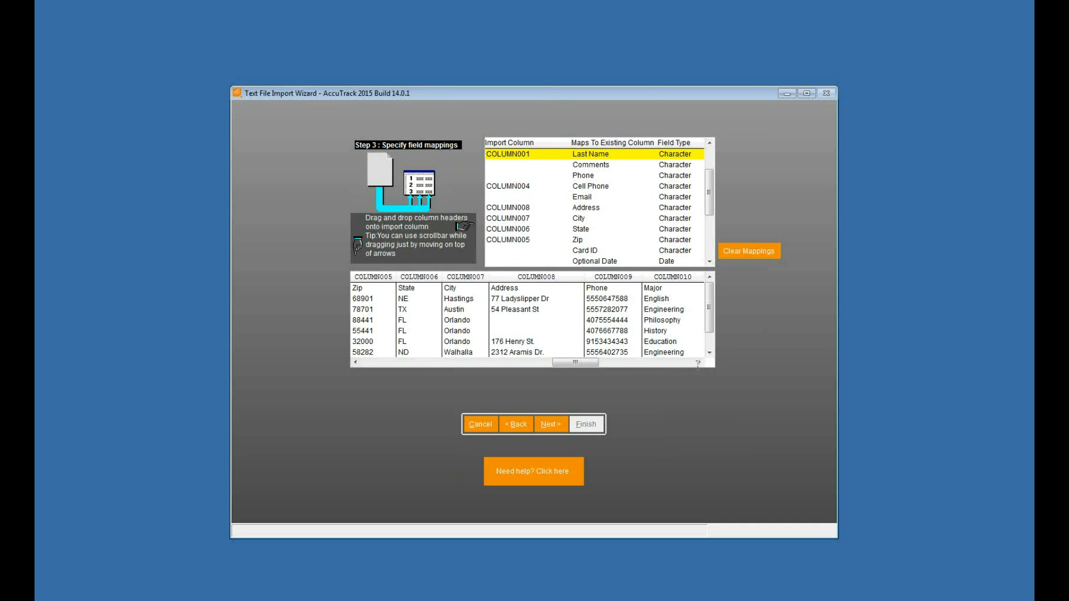
left_click_drag(618, 277, 507, 177)
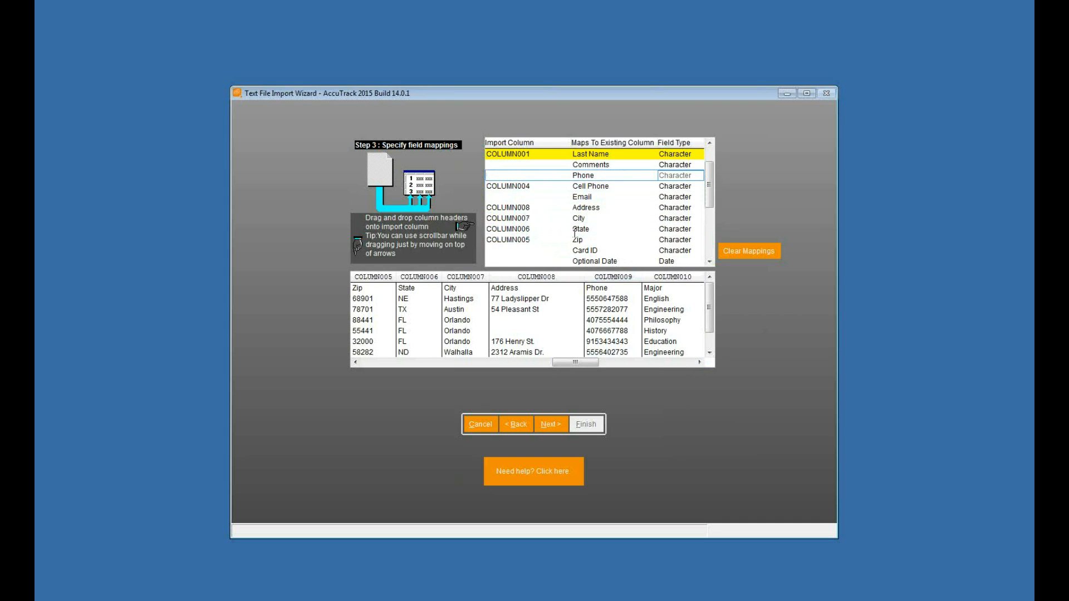
Step: Map COLUMN010 to the Major? field and COLUMN011 to the Age Group? field
left_click(699, 362)
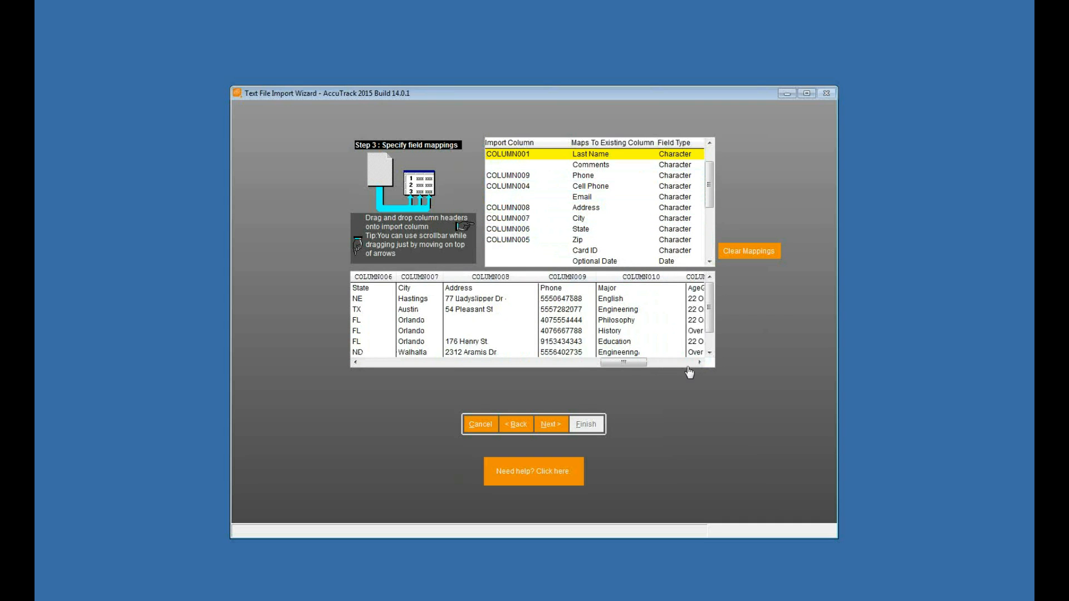
left_click(699, 362)
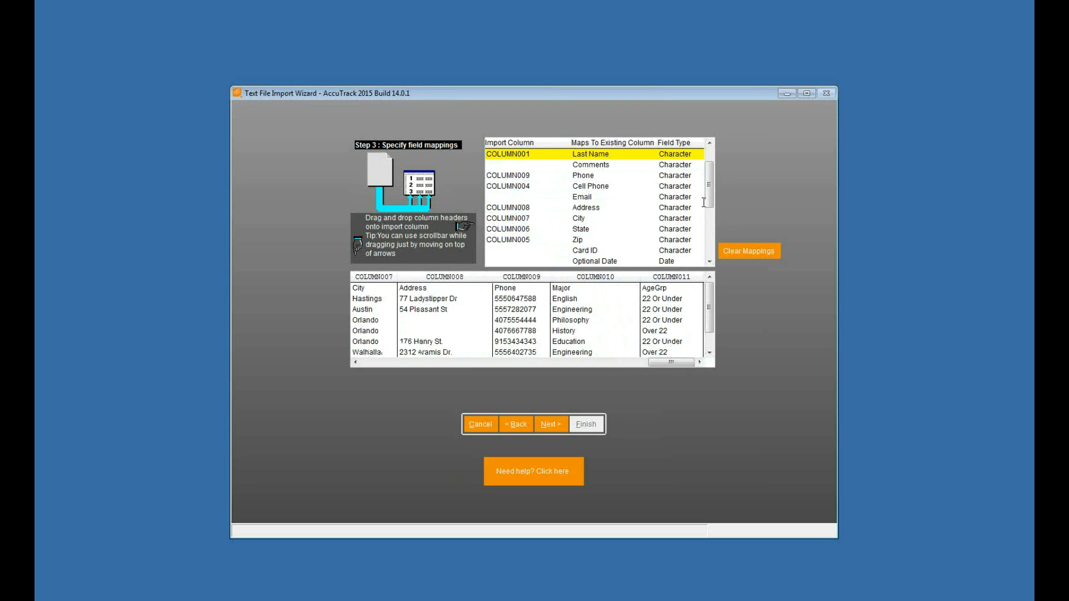
scroll(612, 201, "down", 3)
left_click(548, 190)
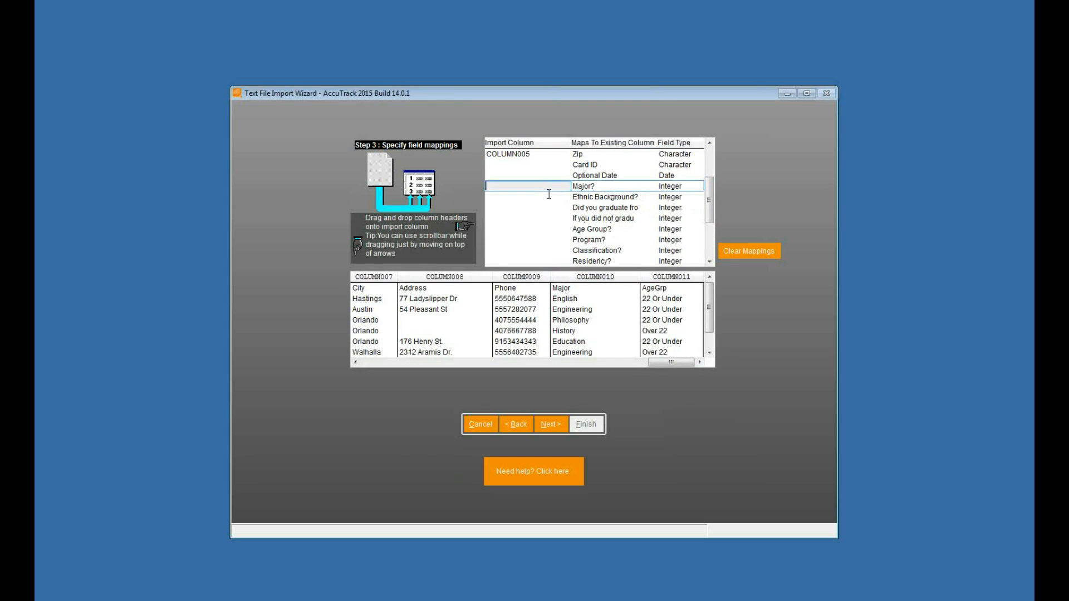
left_click(604, 186)
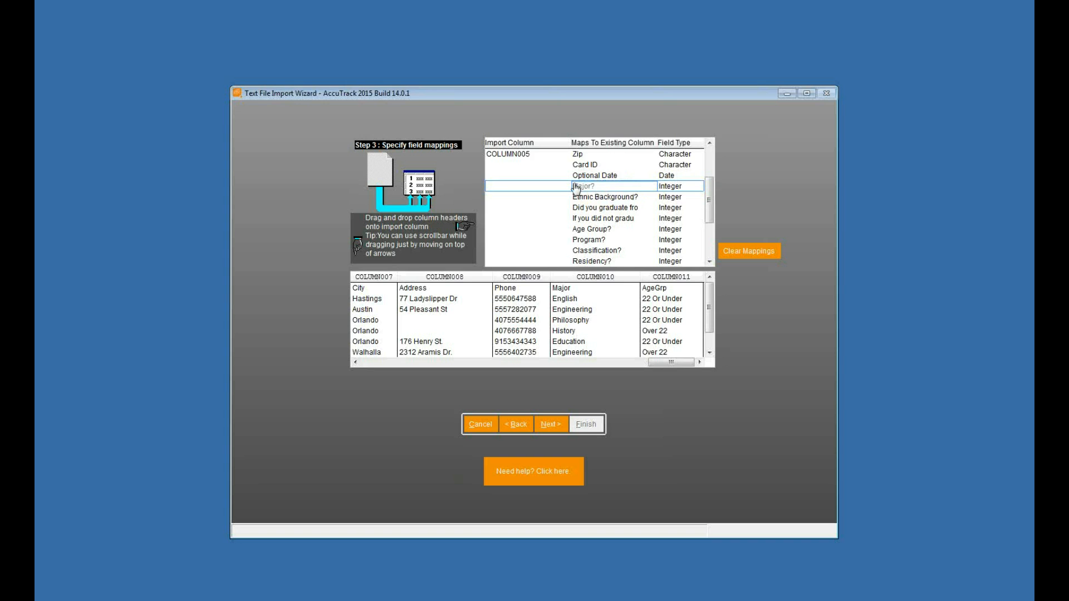
left_click_drag(601, 285, 520, 198)
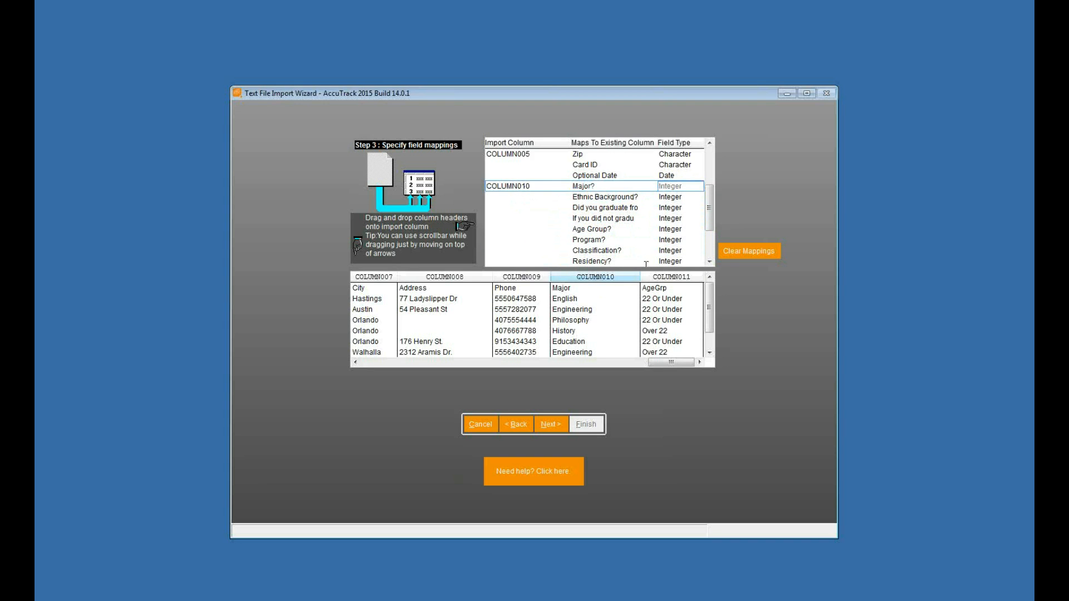
left_click(549, 231)
left_click_drag(665, 281, 513, 232)
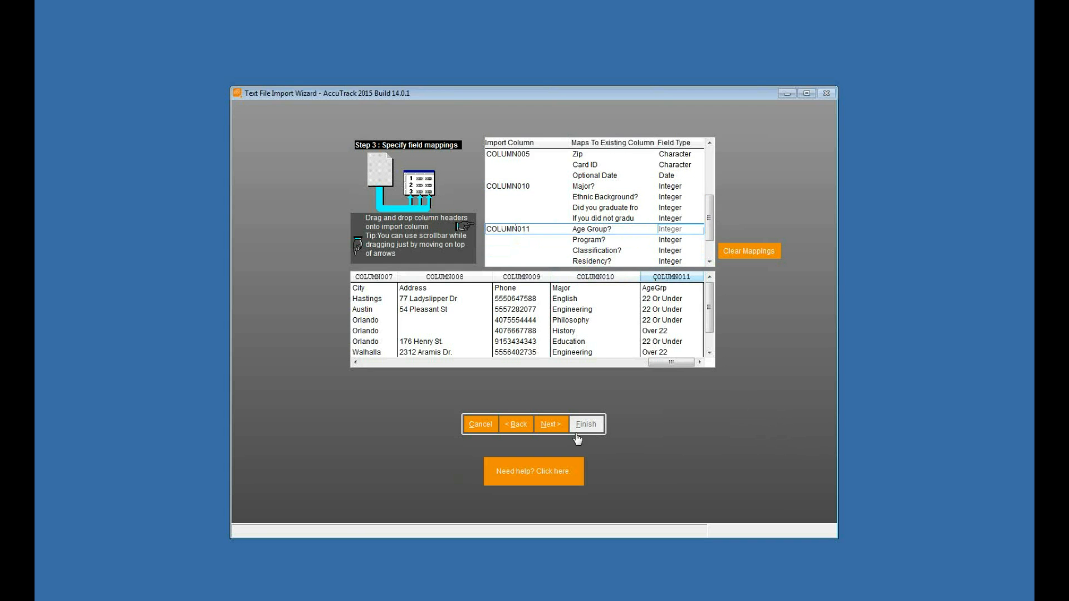
Step: Proceed with the import and add all listed Major? values except the header value Major as profile options
left_click(550, 425)
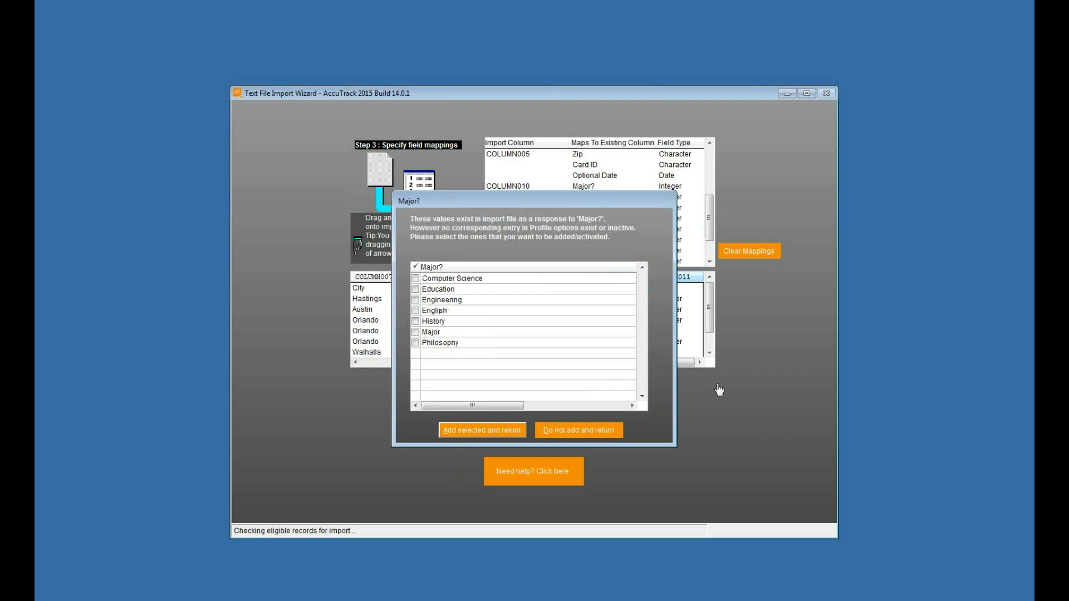
right_click(473, 331)
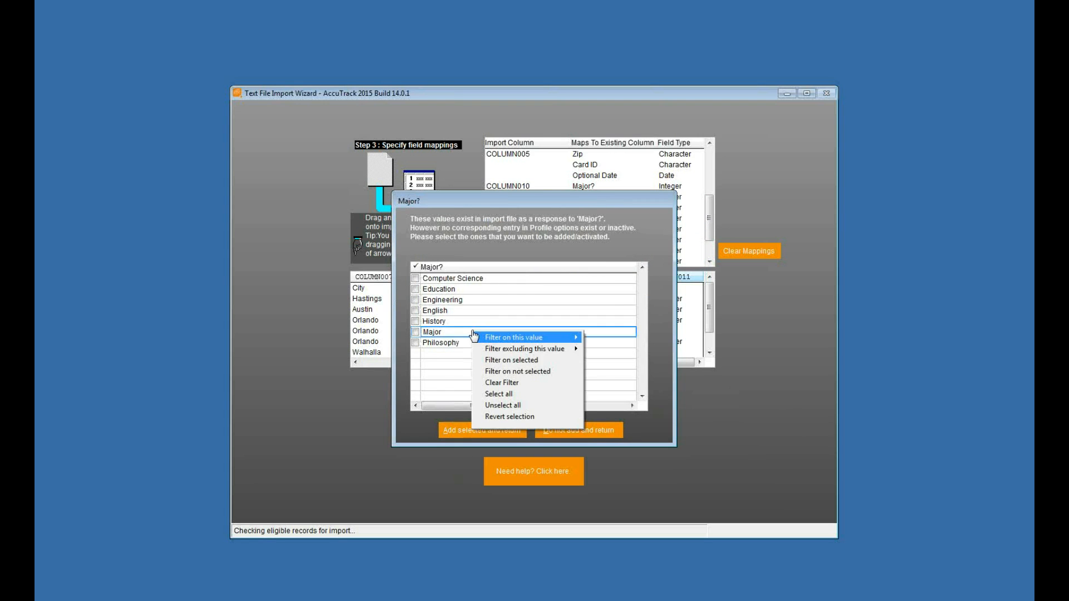
left_click(504, 396)
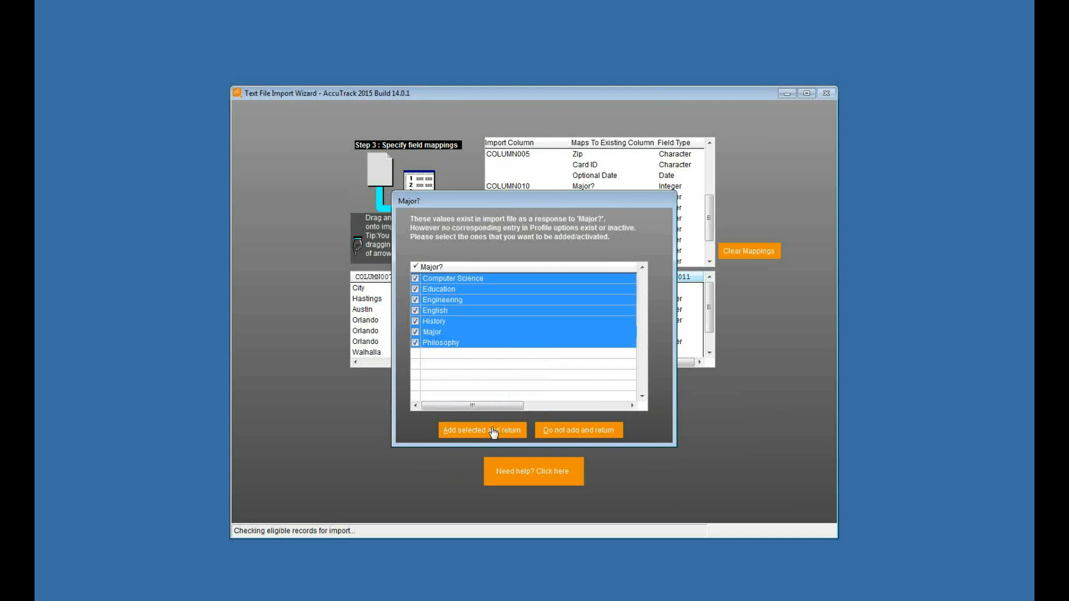
left_click(415, 332)
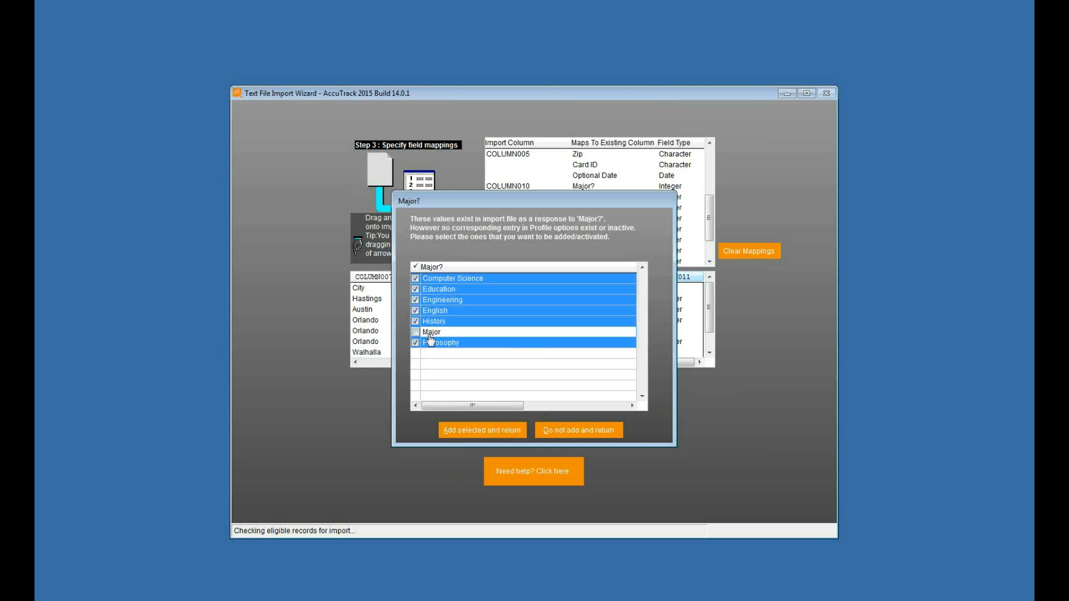
left_click(490, 431)
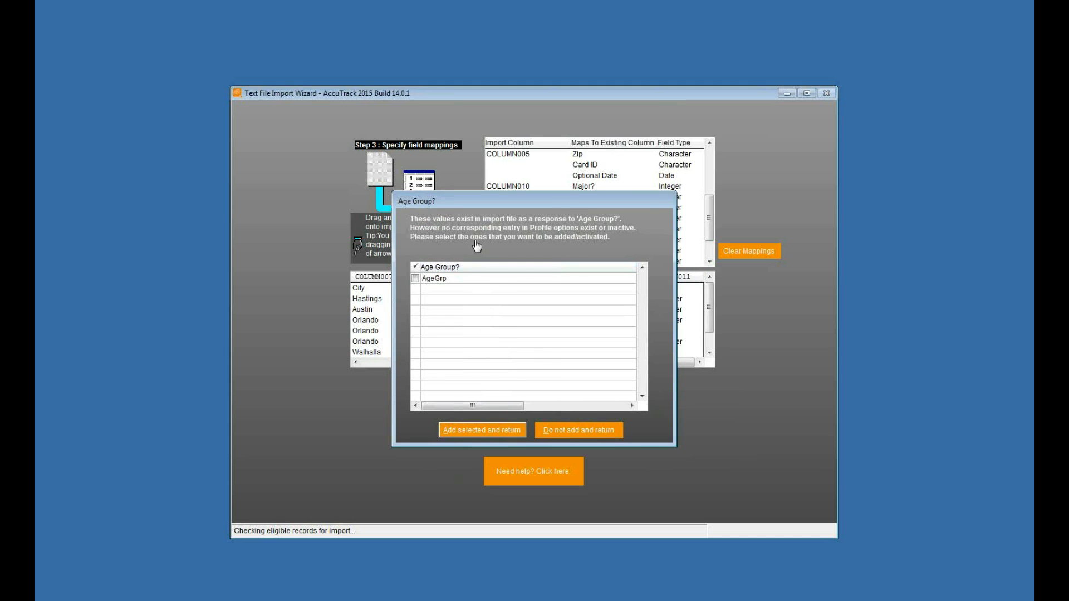
Step: Skip adding AgeGrp as an Age Group? option, finish the import and close the import results
left_click(575, 431)
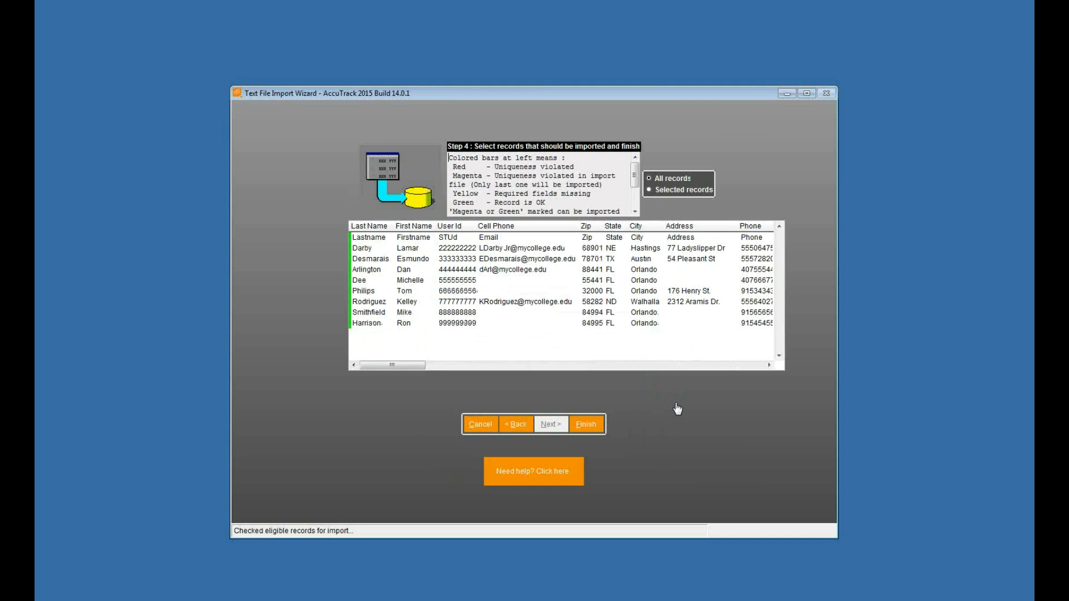
left_click(594, 429)
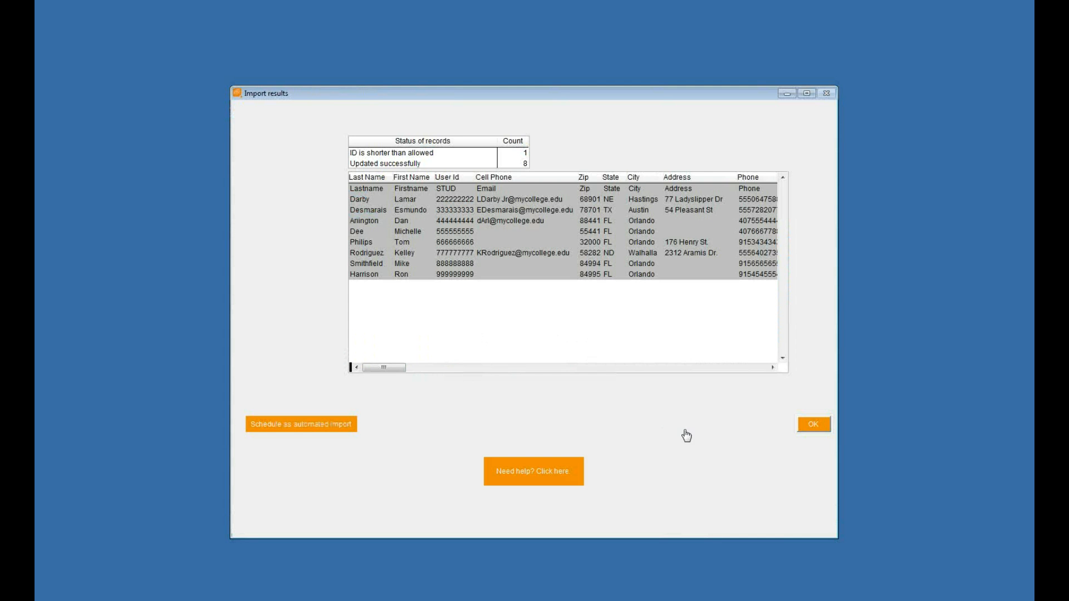
left_click(814, 428)
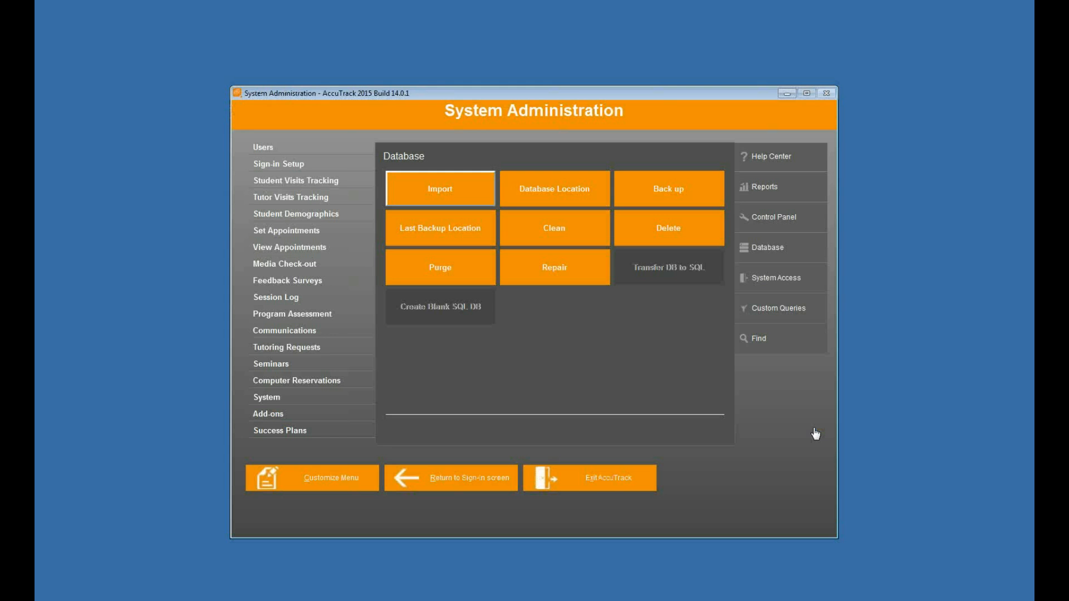
Step: Open the Students list, find the student whose ID begins with 44444, review the imported profile and save it
left_click(305, 150)
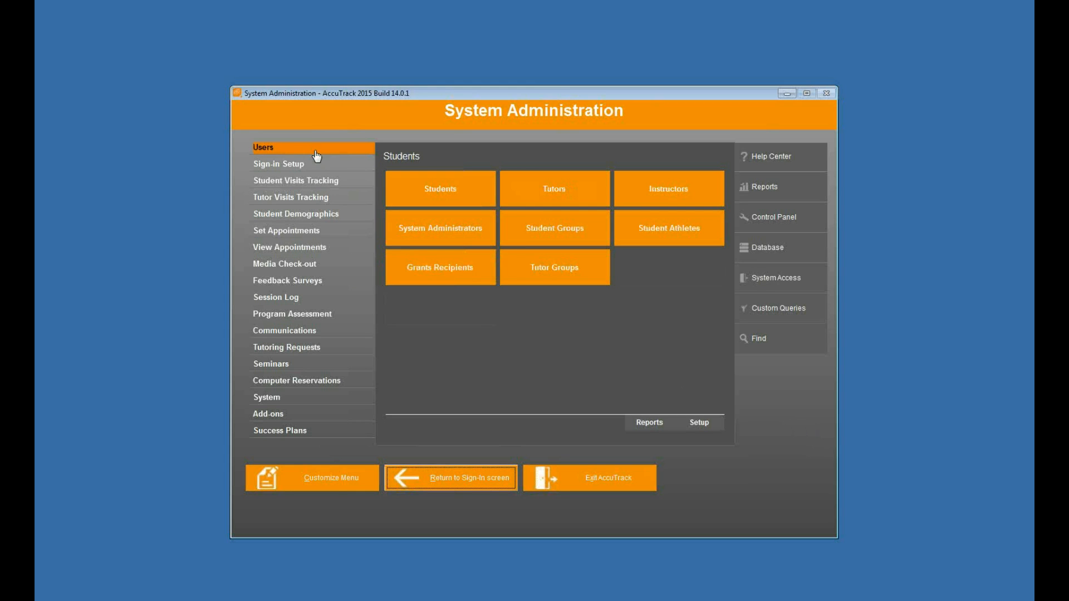
left_click(459, 178)
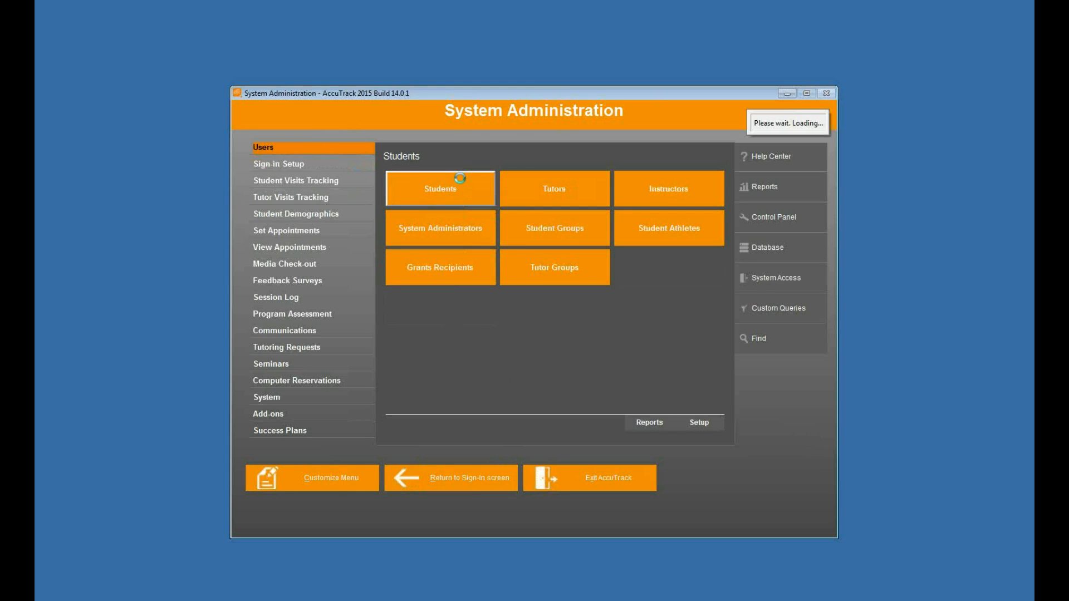
left_click(372, 301)
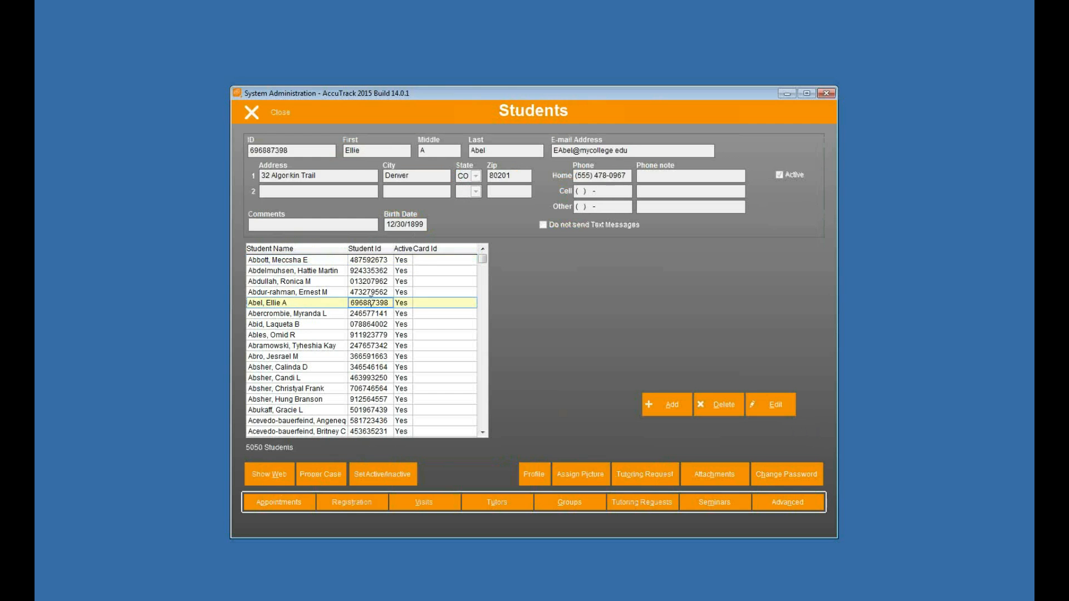
type("44444")
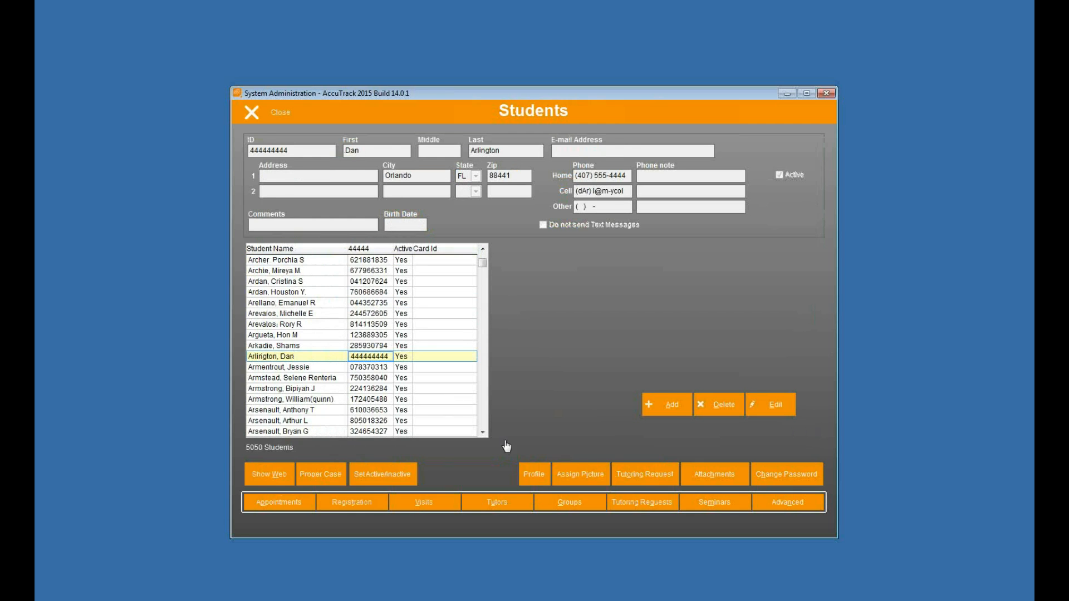
left_click(536, 475)
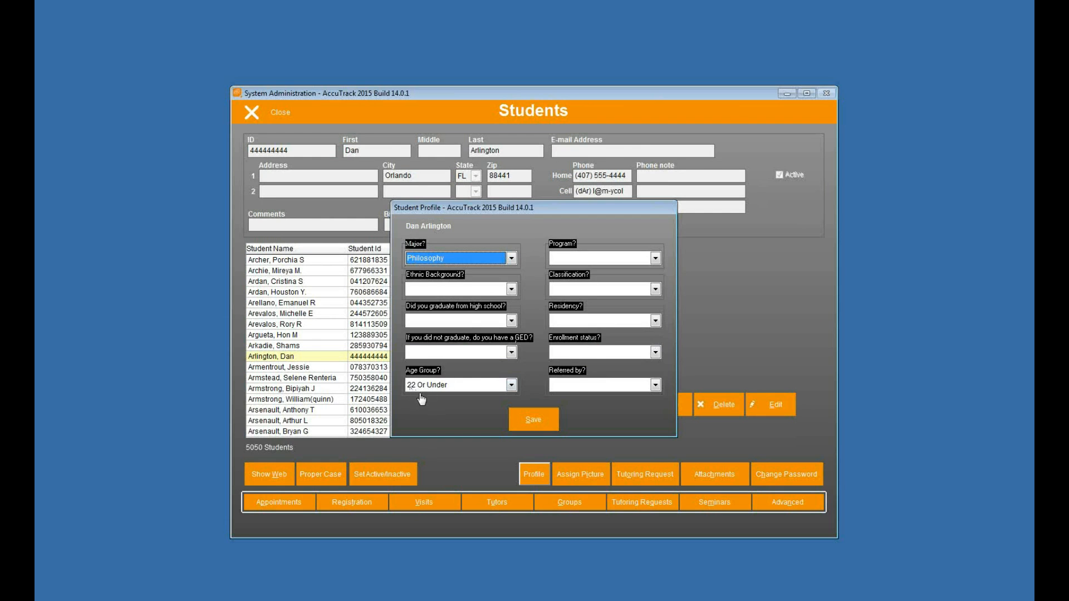
left_click(527, 421)
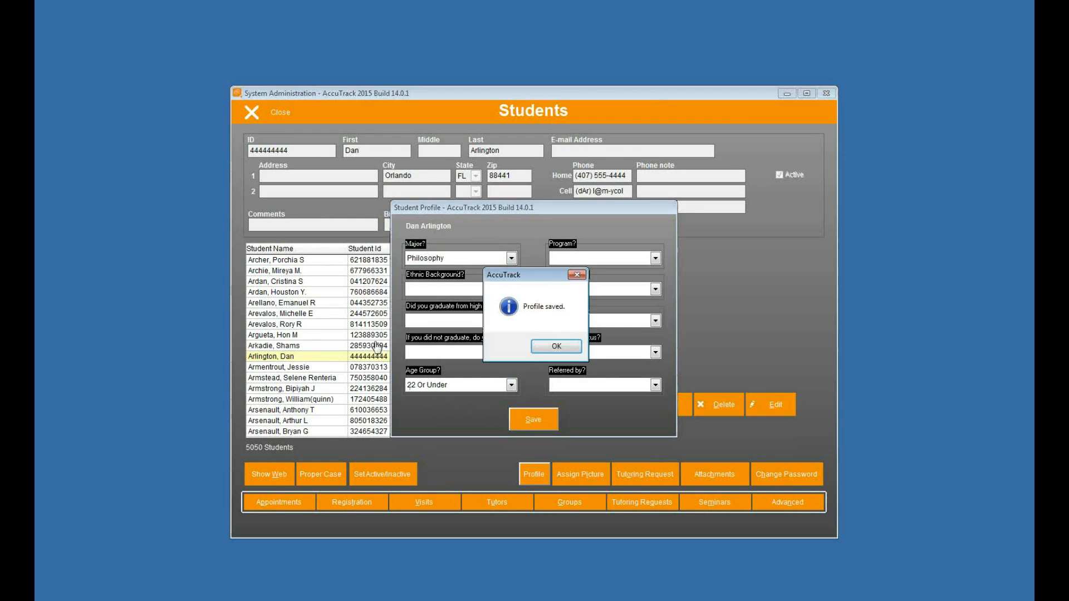
left_click(570, 355)
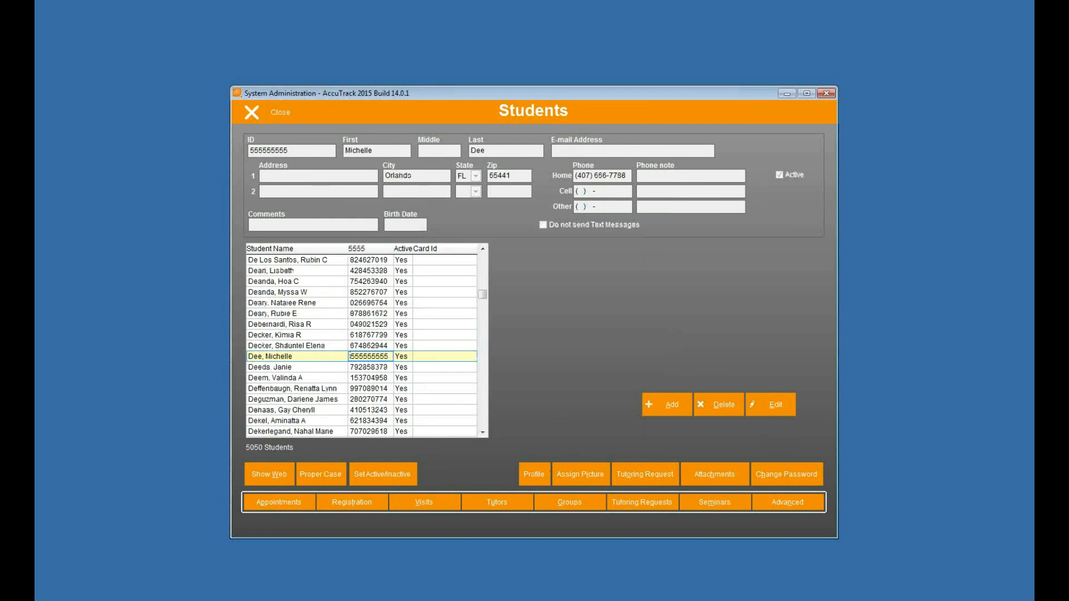
Step: Review and save the profile of the student whose ID begins with 5555, and close the Students list
left_click(534, 474)
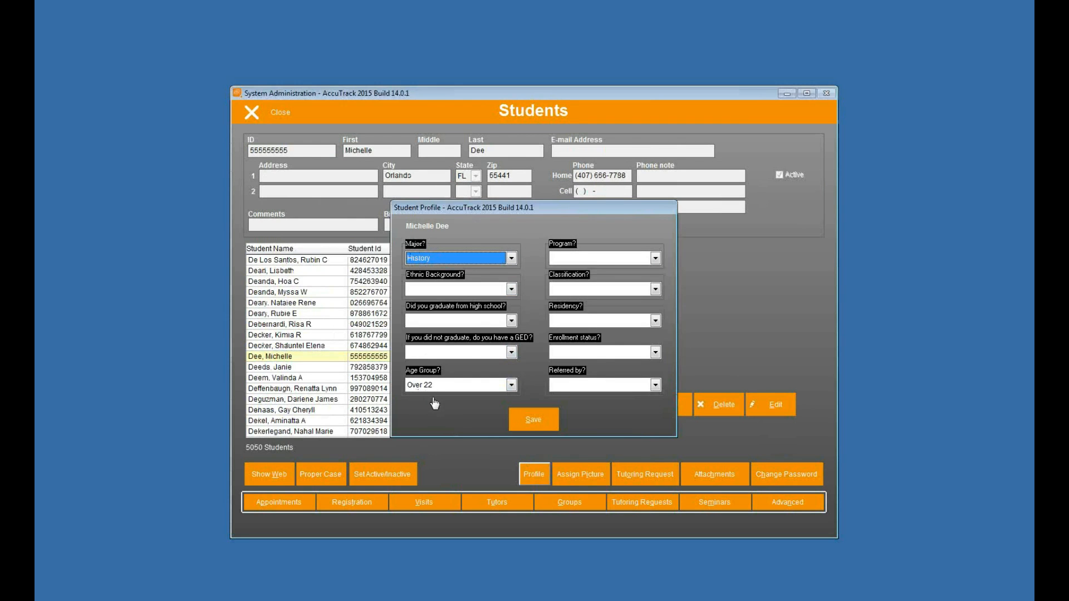
left_click(533, 419)
left_click(564, 350)
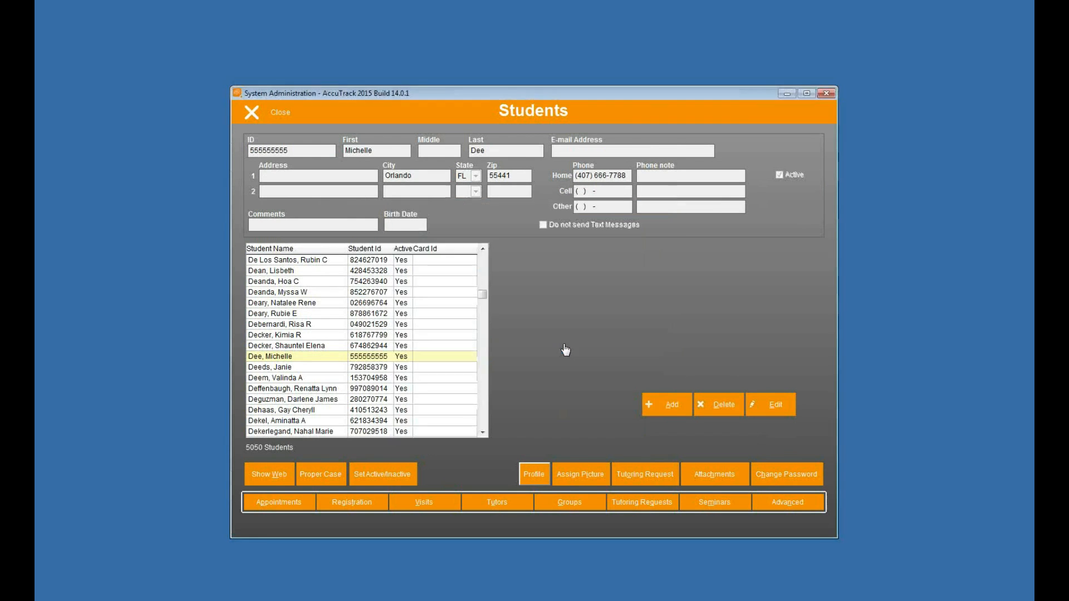
left_click(278, 116)
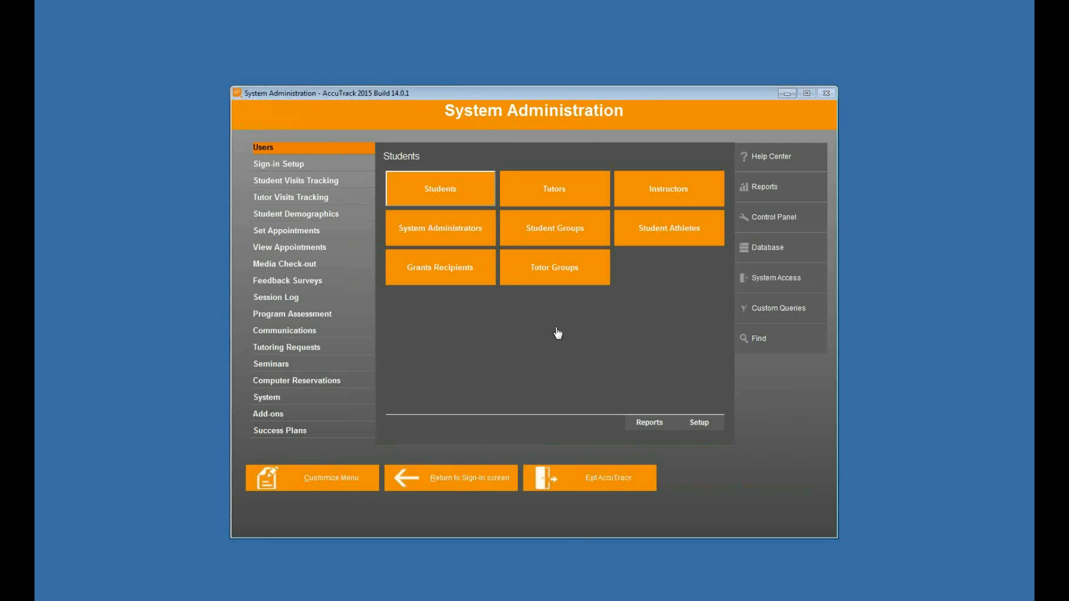
Step: Open the profile setup for student demographics
left_click(327, 169)
left_click(311, 215)
left_click(440, 189)
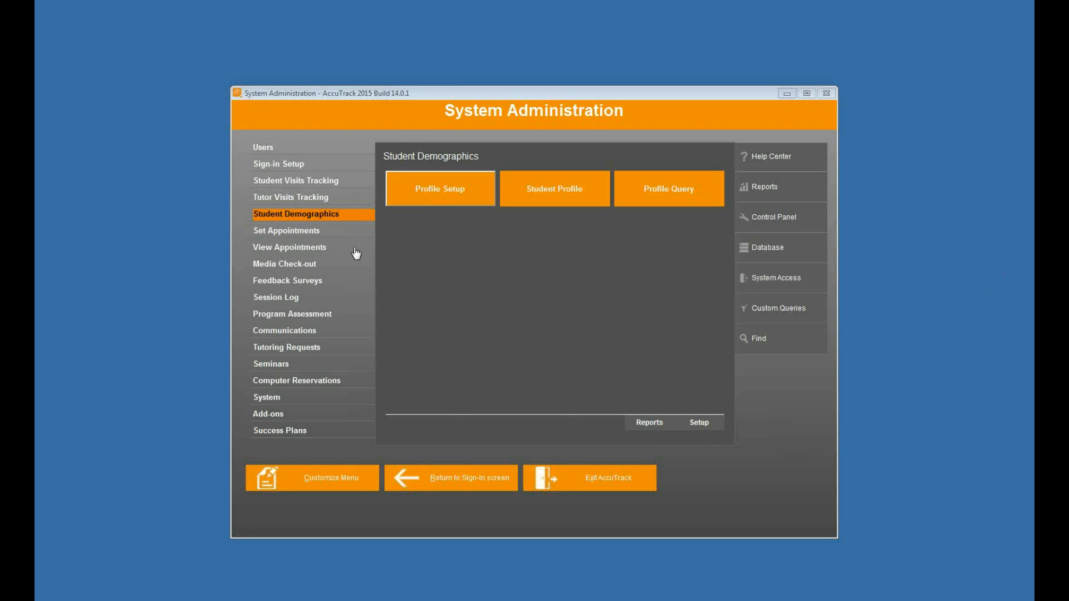
Step: Turn on the Student Profile Update in the Student Demographics setup, save the setting and close the setup
left_click(699, 424)
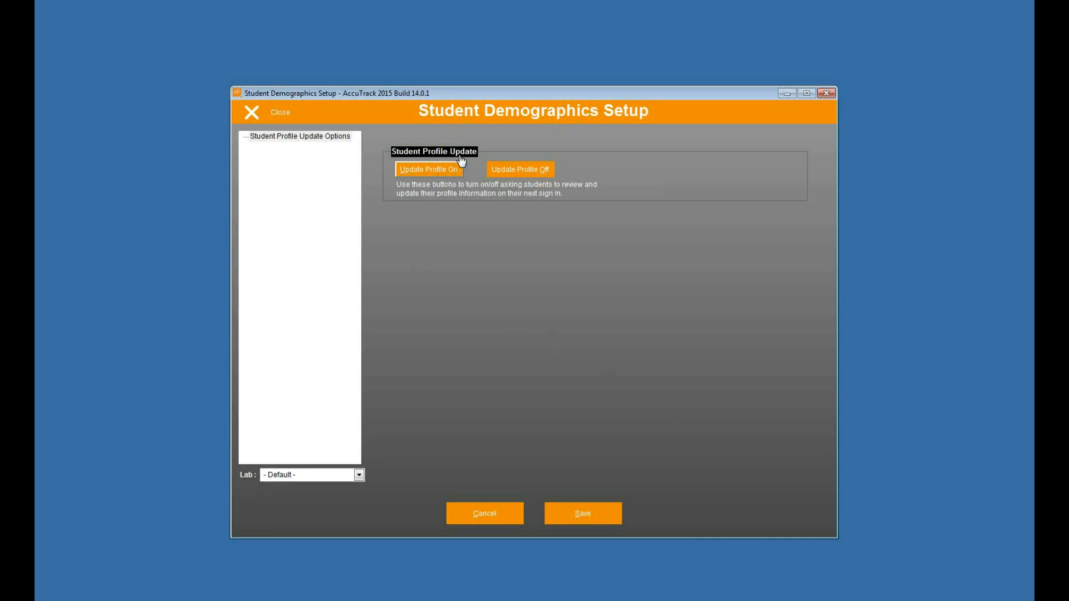
left_click(424, 170)
left_click(569, 347)
left_click(582, 513)
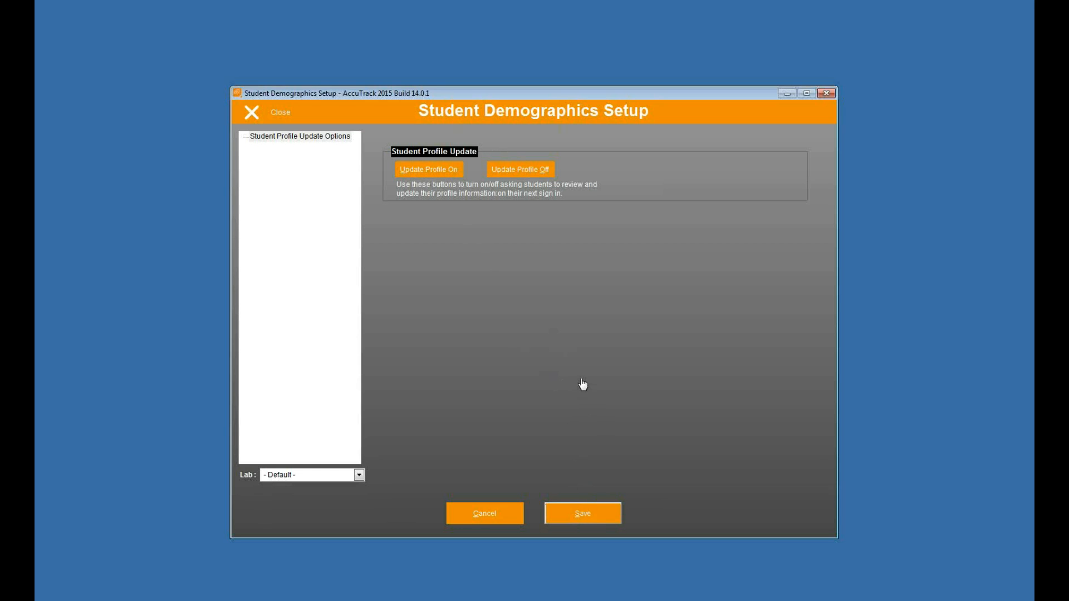
left_click(264, 119)
Step: Return to the sign-in screen, sign in with the second reviewed student's ID and acknowledge the update request
left_click(484, 479)
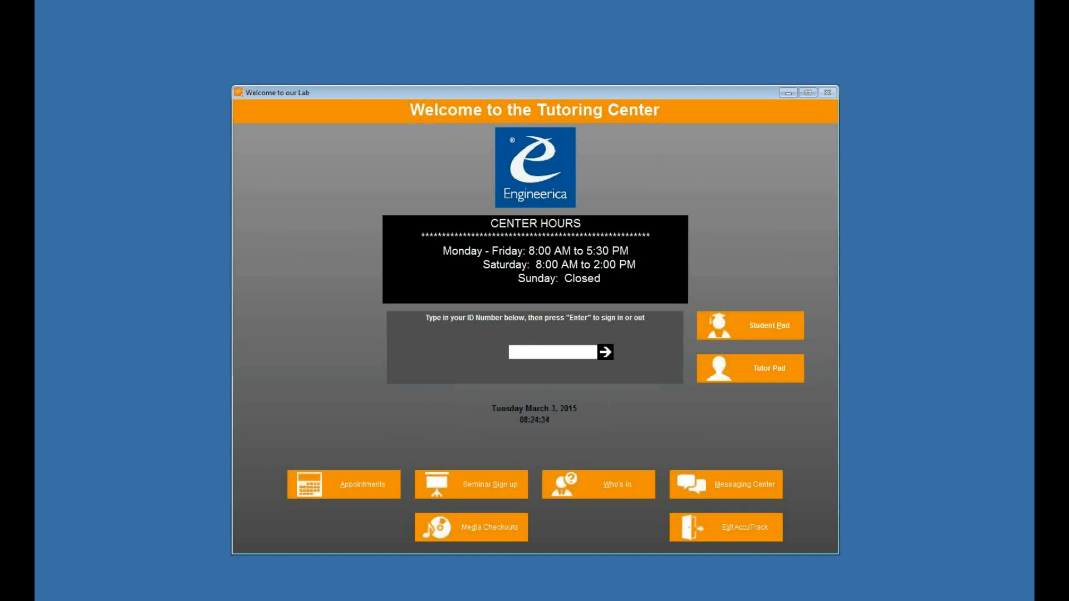
key("Return")
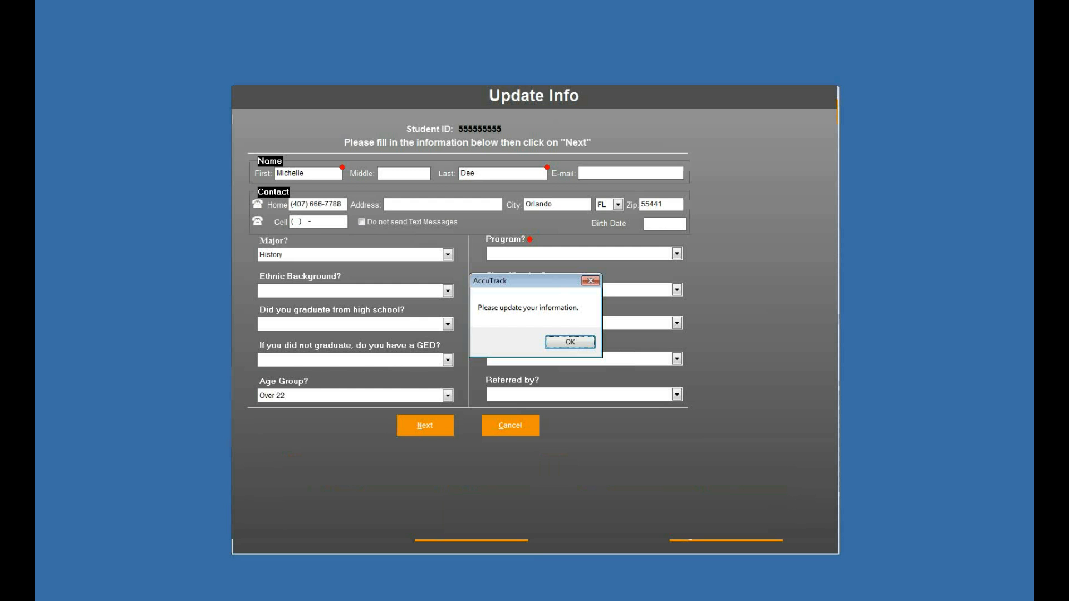
left_click(572, 341)
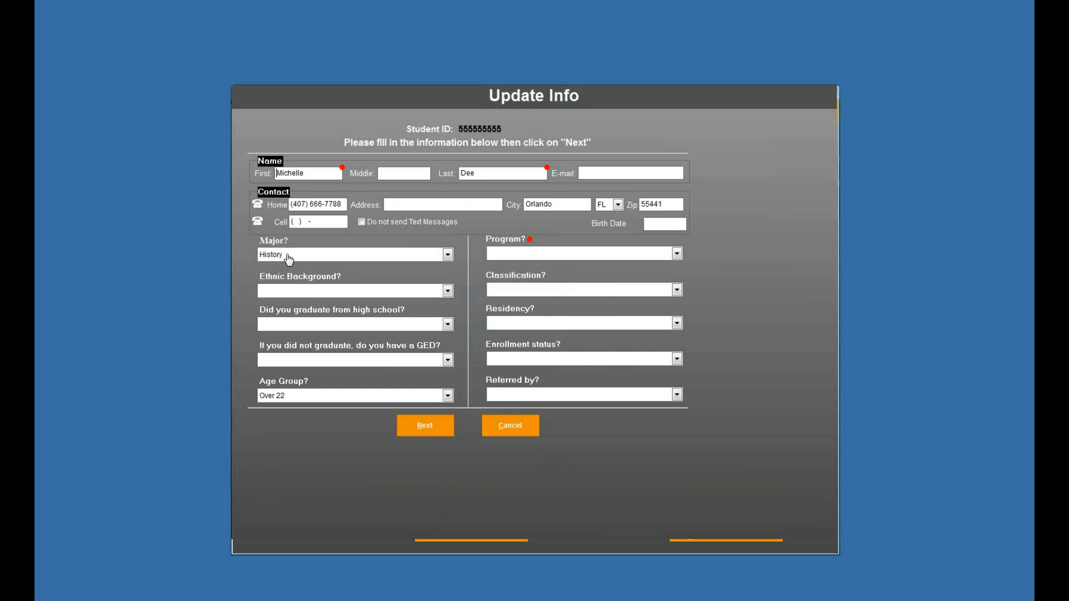
Step: Set Ethnic Background to Hispanic, high school graduation to Yes and the GED question to No
left_click(352, 292)
left_click(349, 334)
left_click(448, 324)
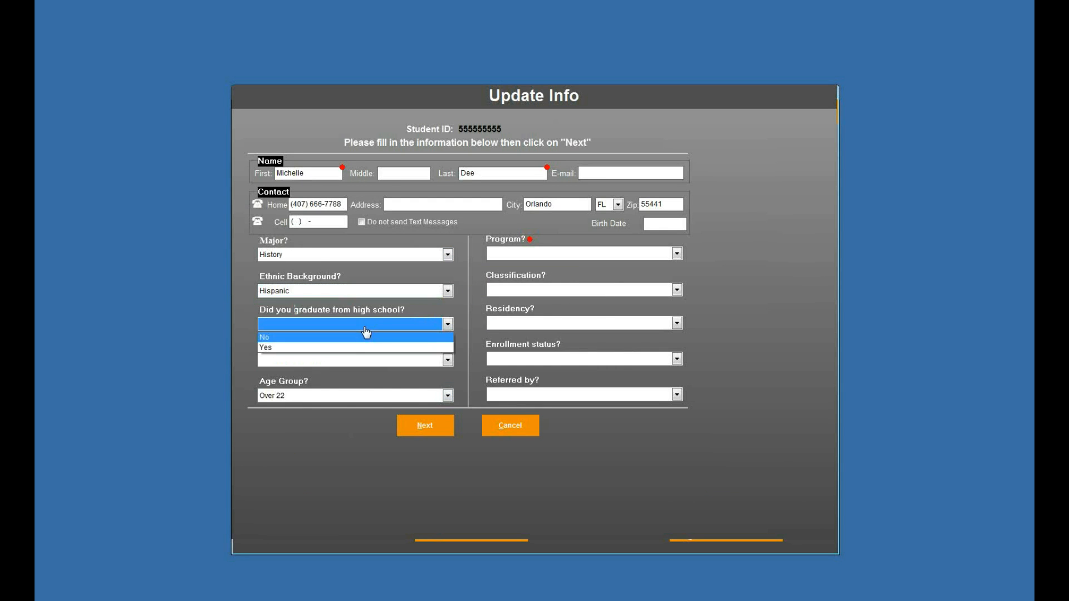
left_click(363, 347)
left_click(364, 360)
left_click(363, 384)
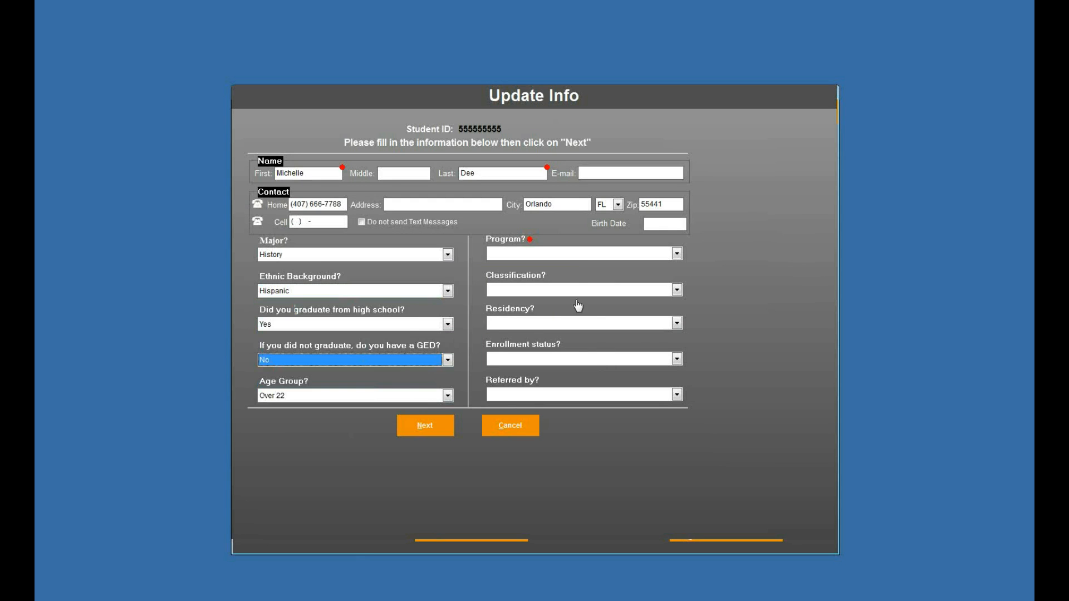
Step: Set Program to CoA-Connects, submit the updated student information and cancel the activity selection
left_click(574, 256)
left_click(573, 277)
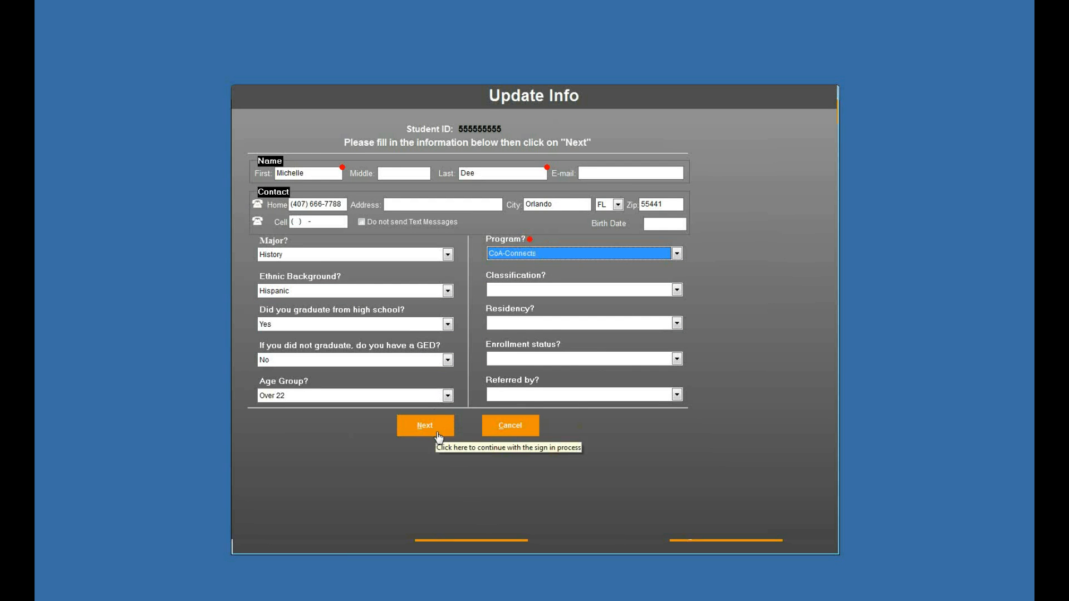
left_click(428, 427)
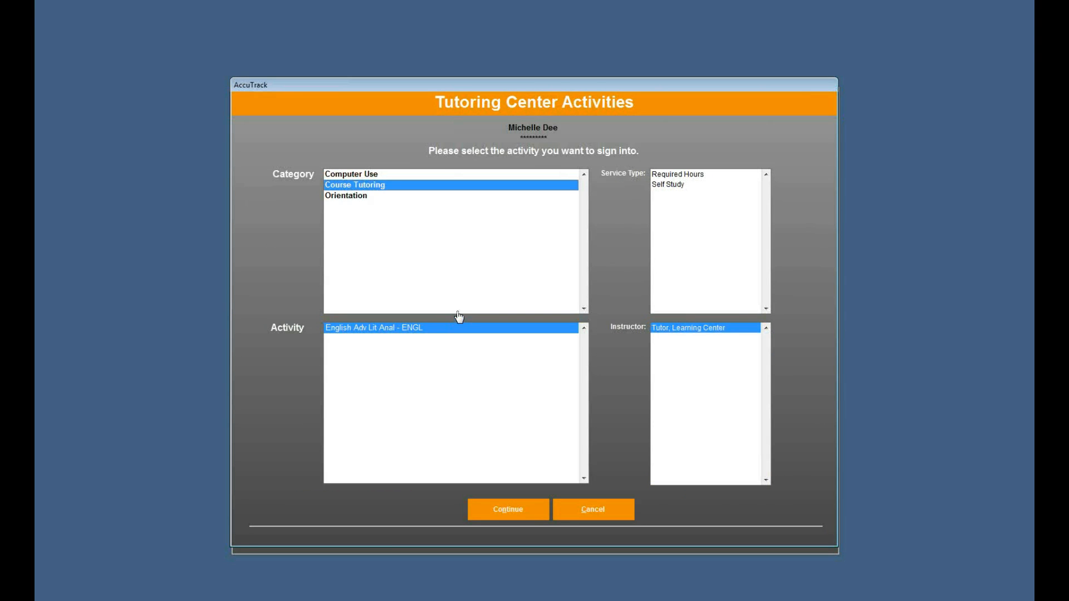
left_click(592, 509)
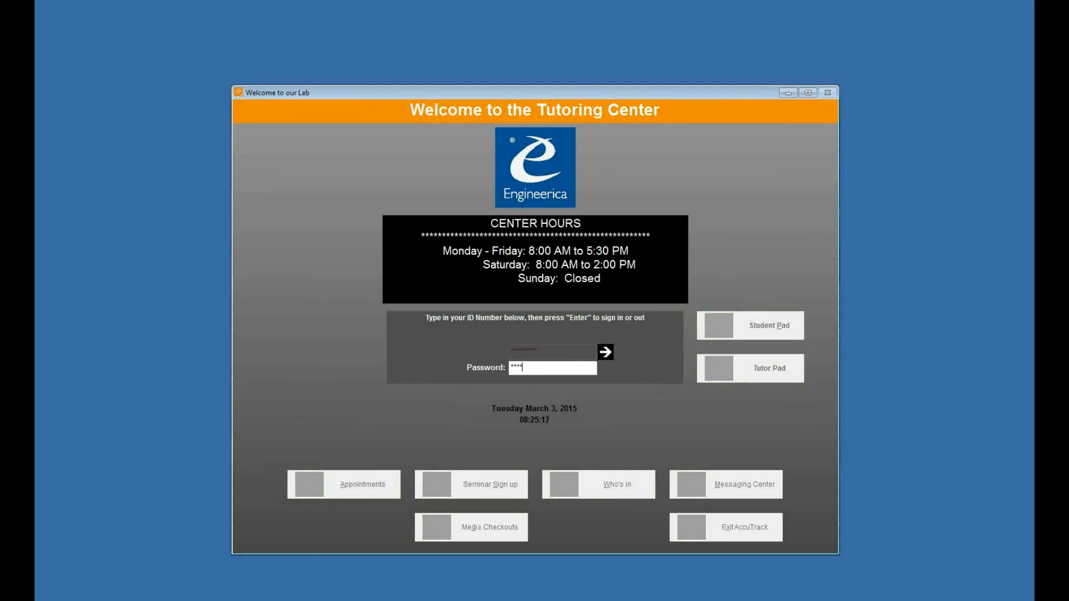
Step: Submit the administrator password to enter System Administration and open the Profile Query under Student Demographics
key("Return")
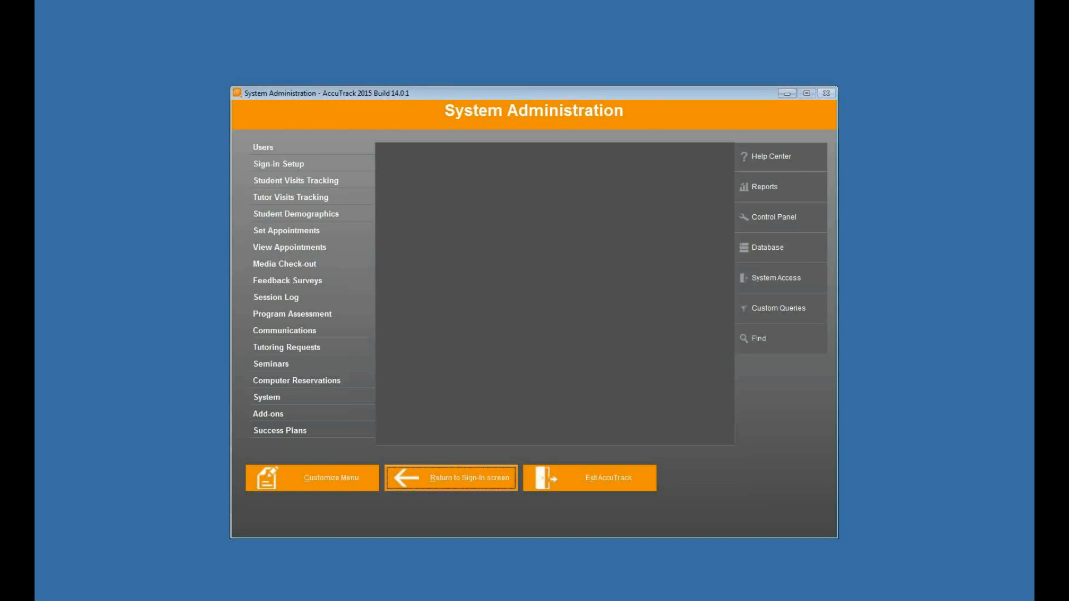
left_click(341, 217)
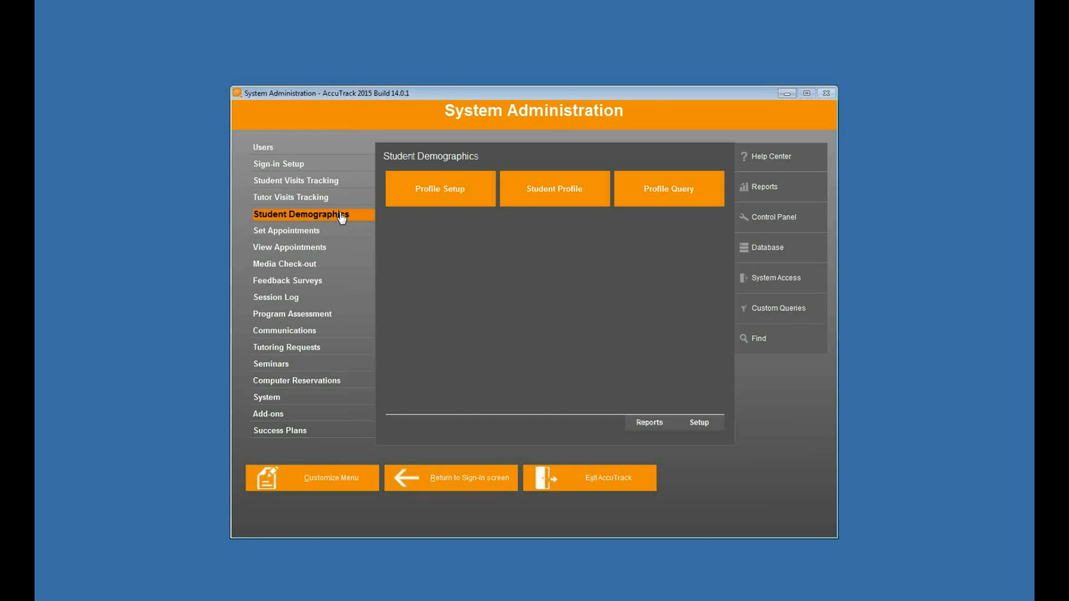
left_click(688, 191)
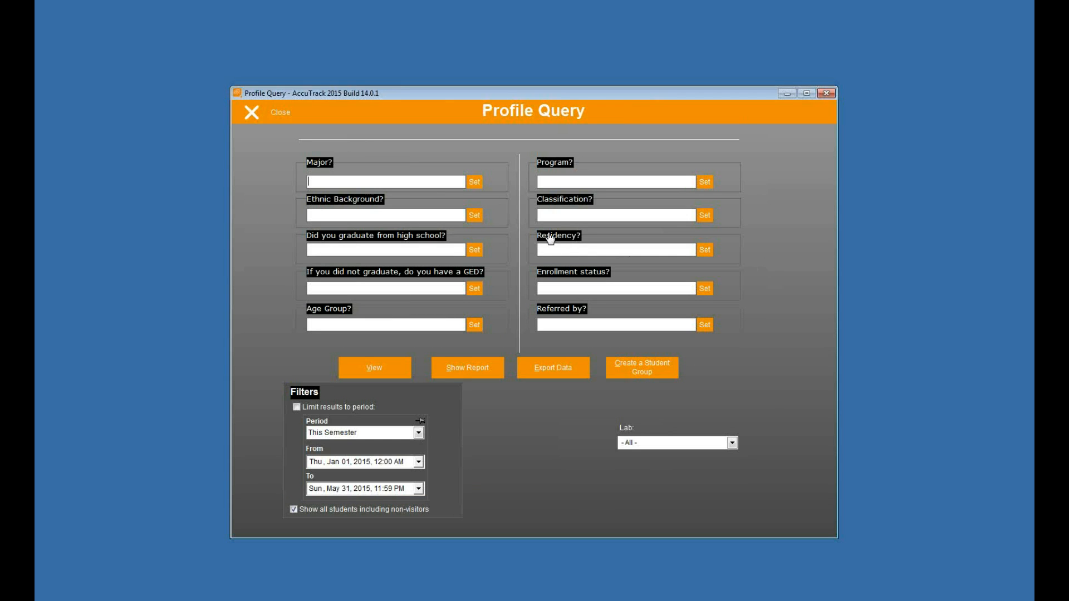
Step: Set the Major criterion to one of Computer Science or Engineering
left_click(475, 183)
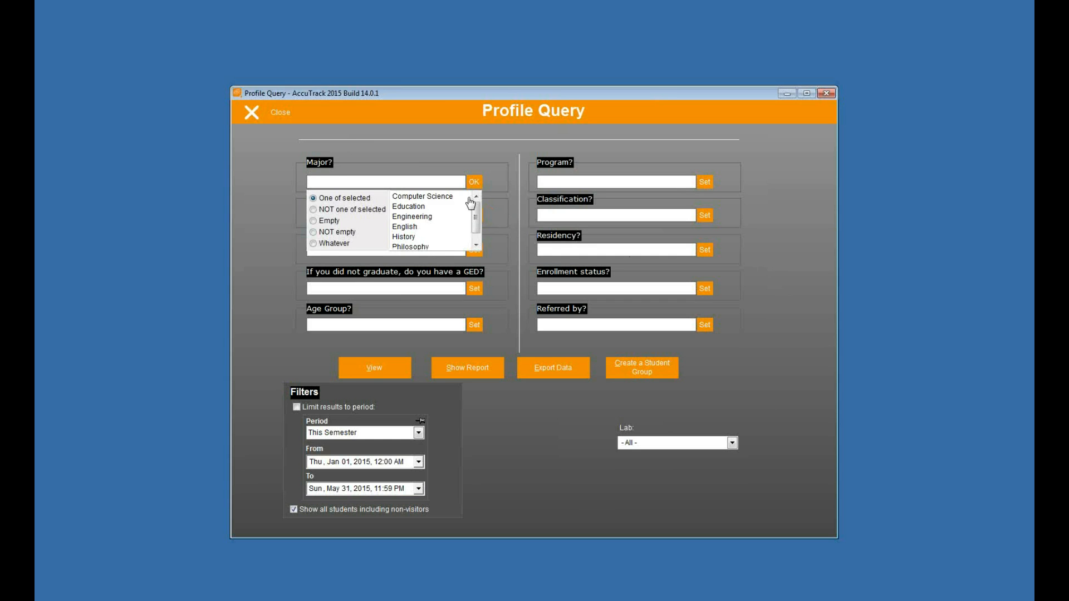
left_click(442, 200)
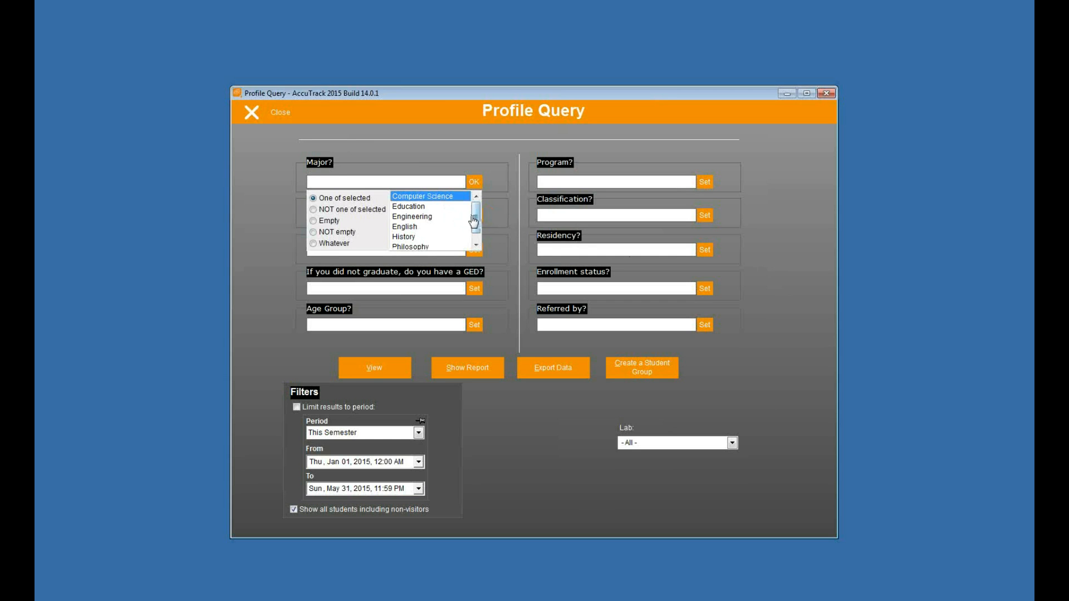
left_click(437, 218)
left_click(443, 201)
left_click(438, 216)
left_click(431, 239)
left_click(415, 239)
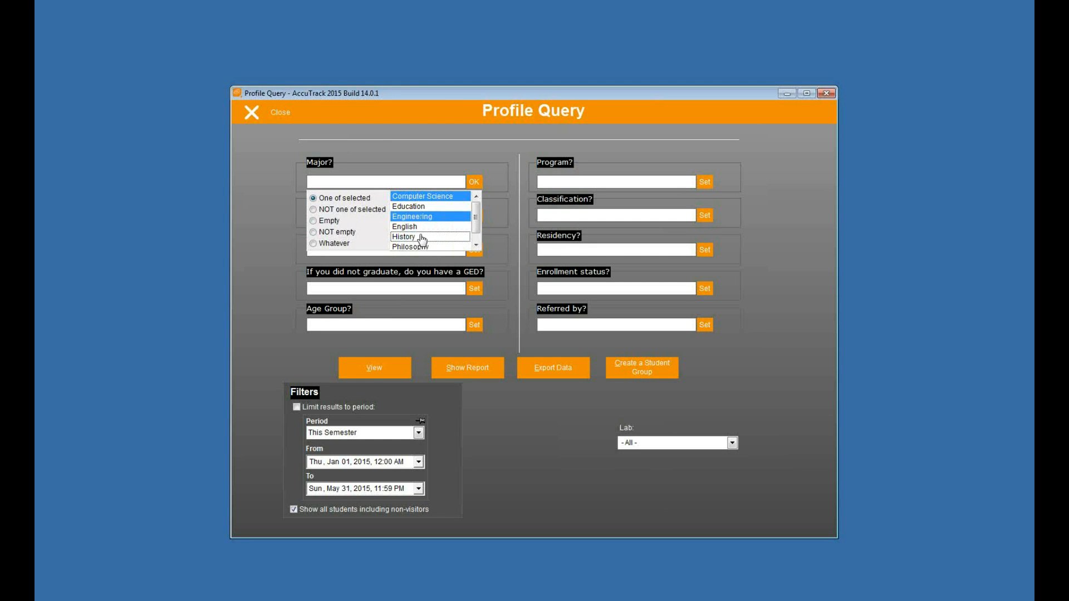
left_click(474, 182)
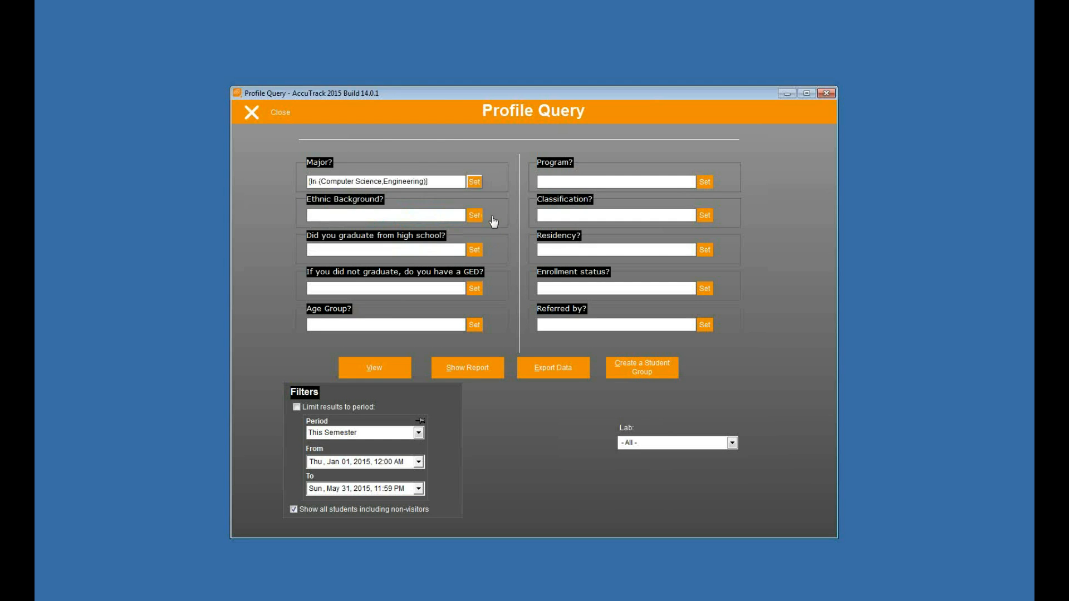
Step: Set the Age Group criterion to Over 22 and view the students matching the query
left_click(474, 325)
left_click(415, 273)
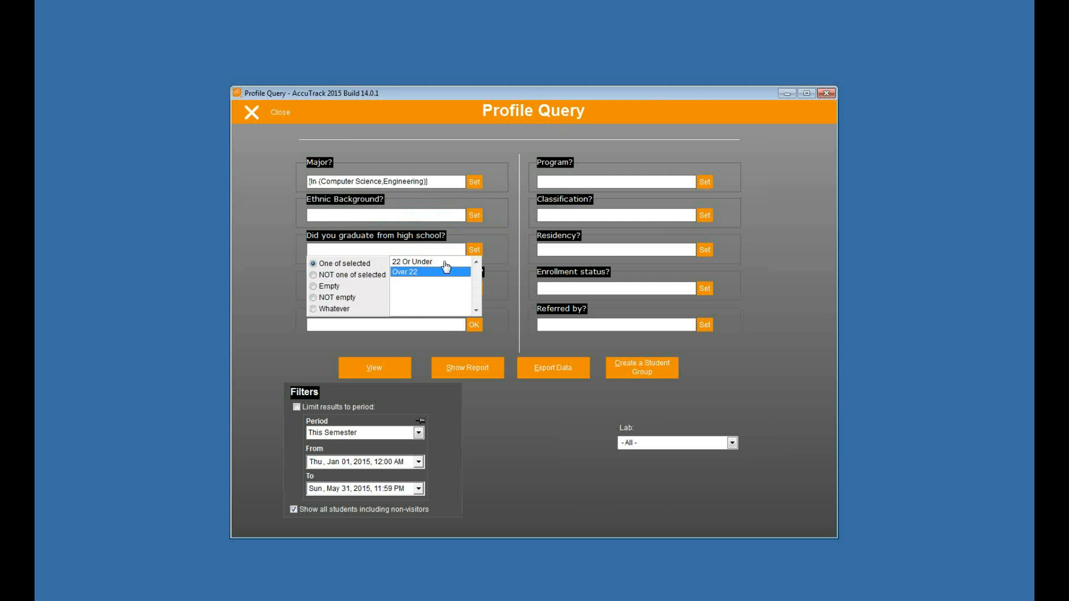
left_click(475, 250)
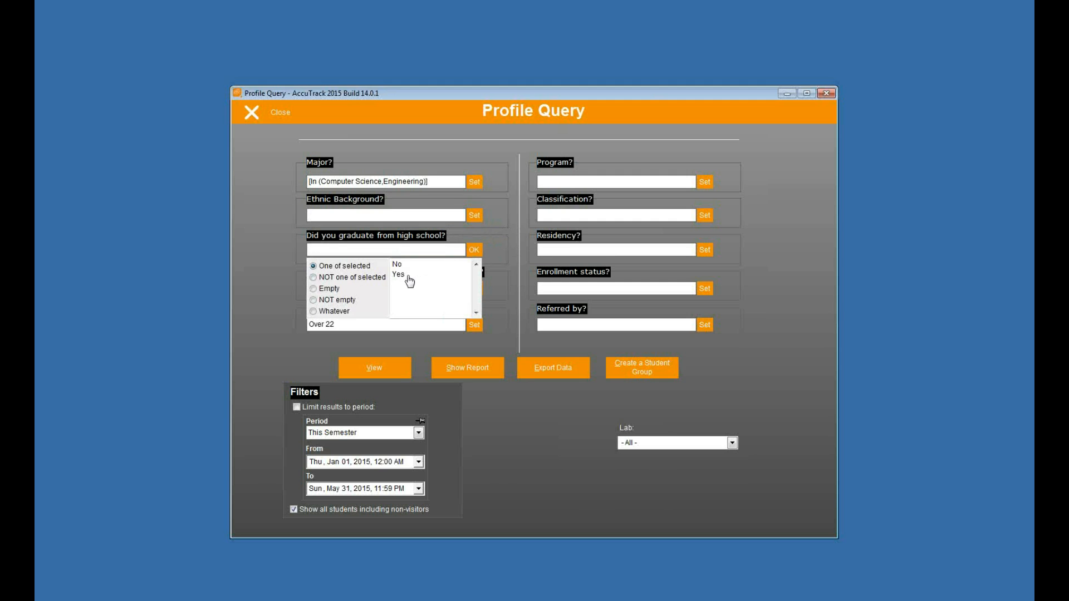
left_click(446, 327)
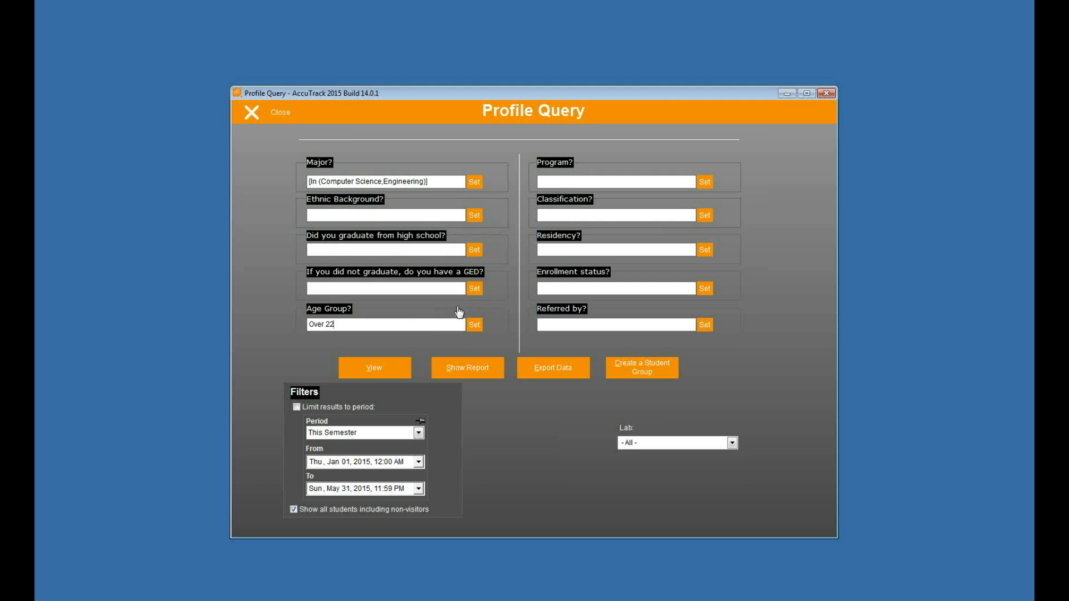
left_click(362, 371)
left_click(410, 229)
left_click(408, 217)
left_click(375, 186)
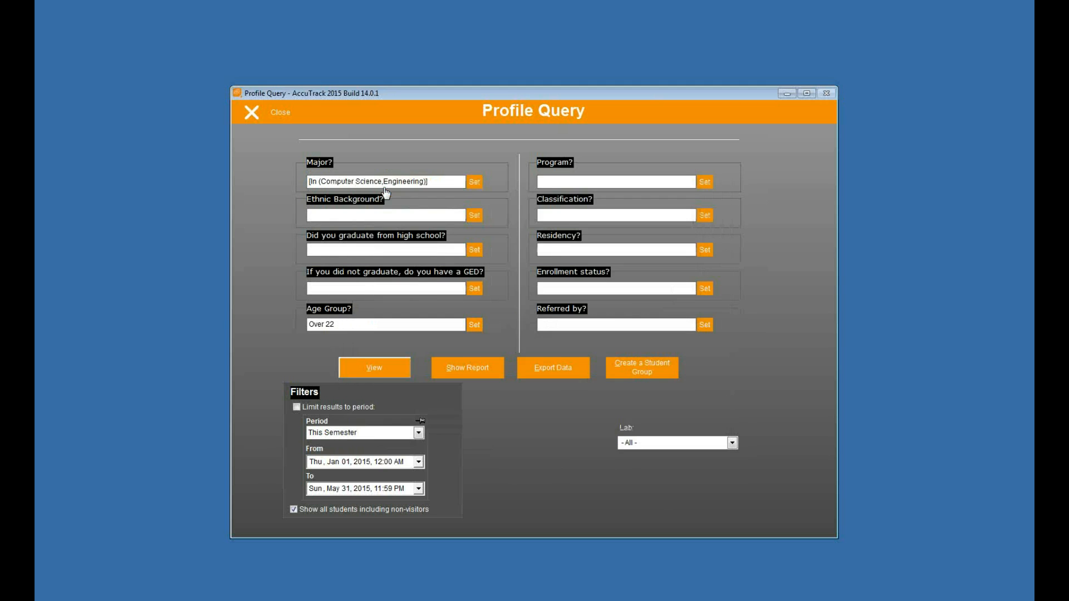
Step: Create a student group from the query with the name CompSciOver 22
left_click(638, 378)
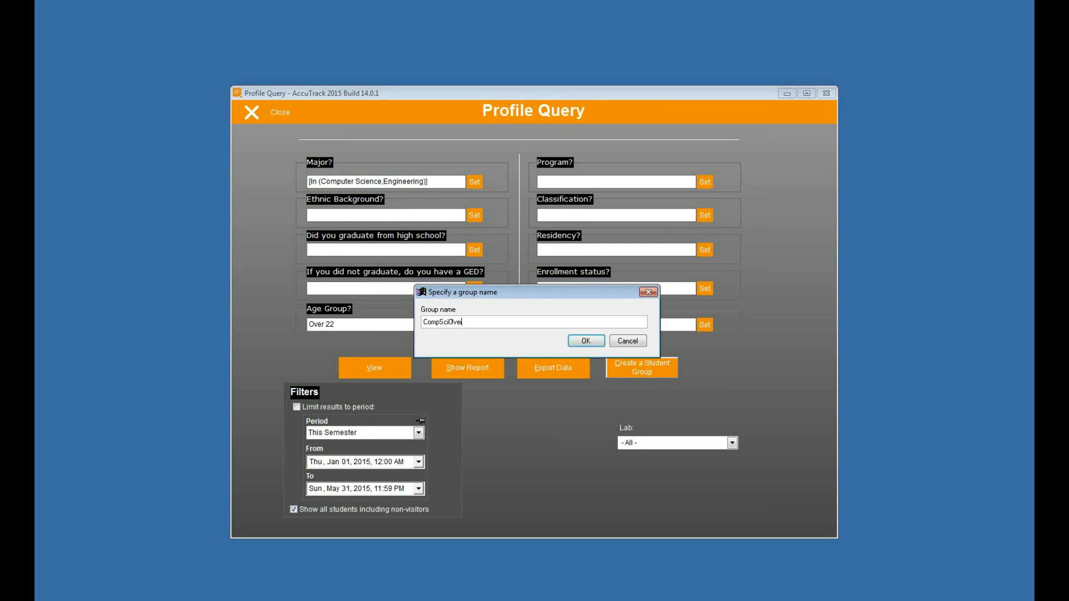
left_click(585, 341)
left_click(564, 348)
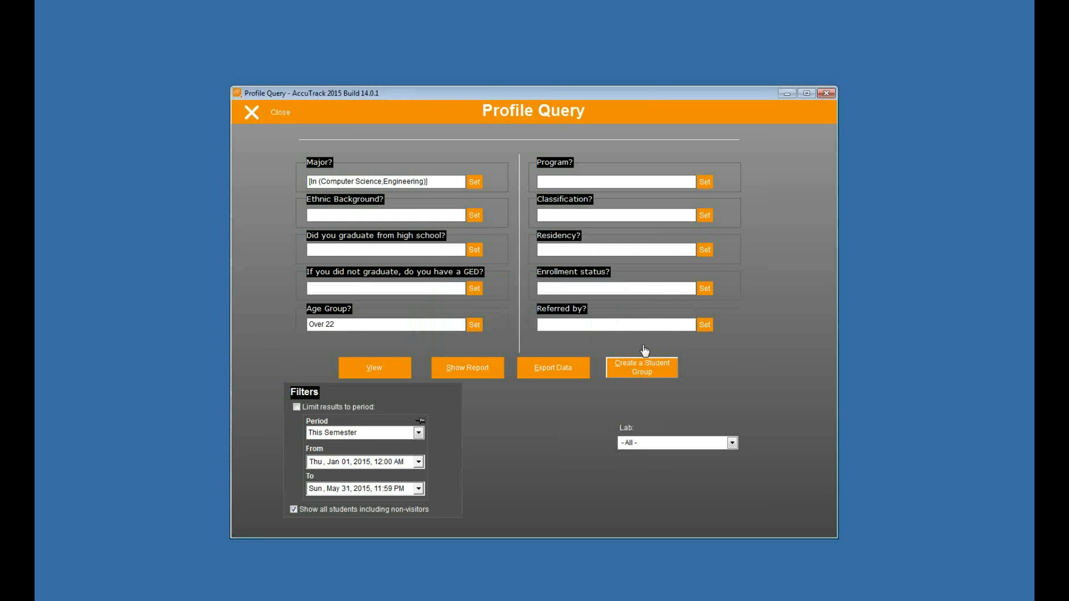
Step: Close the query, check the members of the CompSciOver 22 group in Student Groups and close that window
left_click(275, 113)
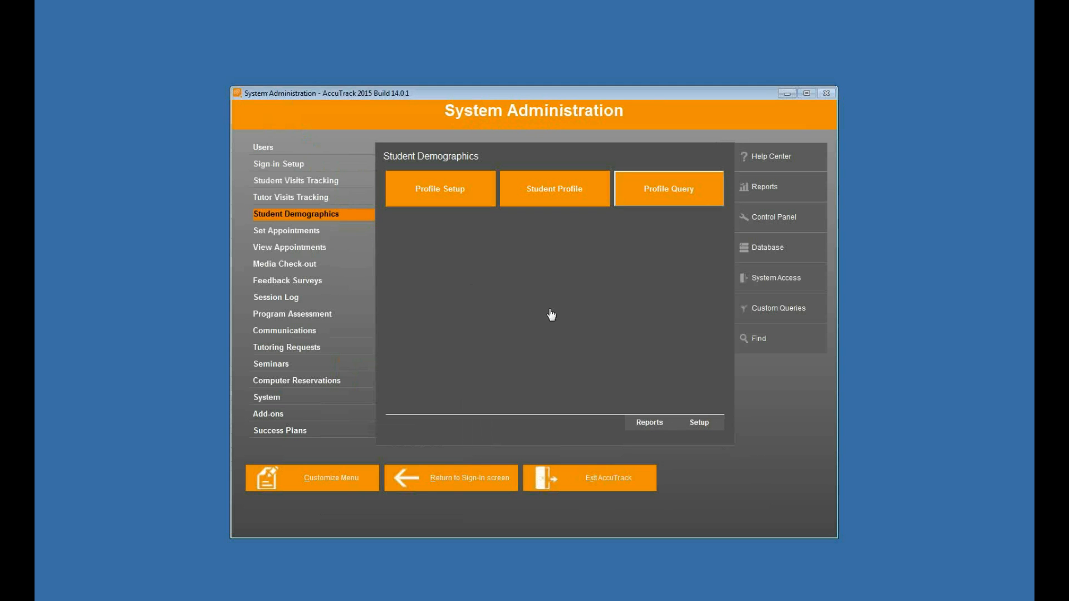
left_click(336, 150)
left_click(573, 233)
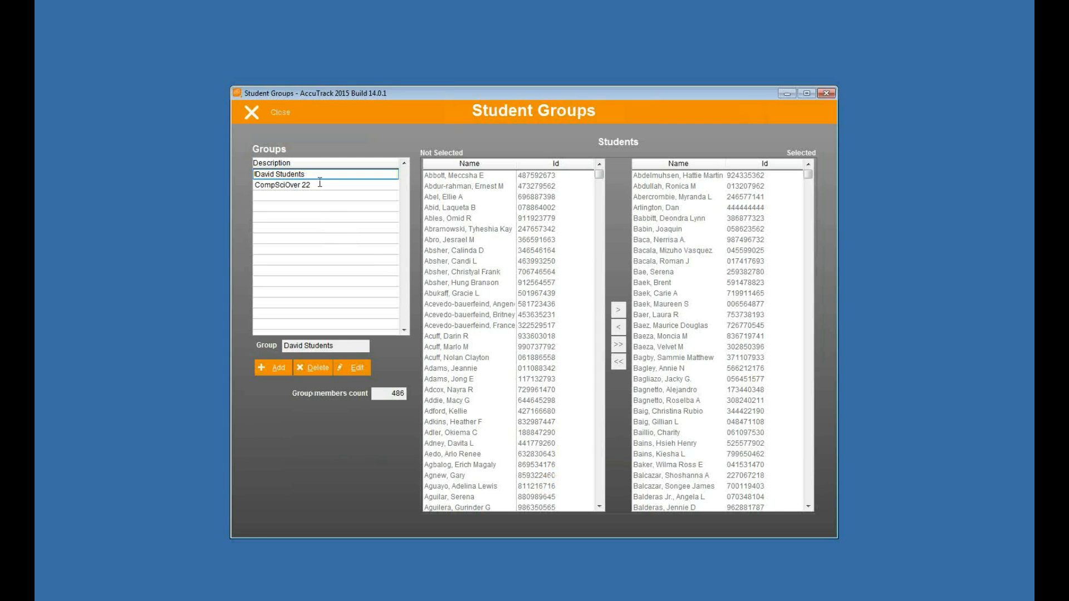
left_click(322, 185)
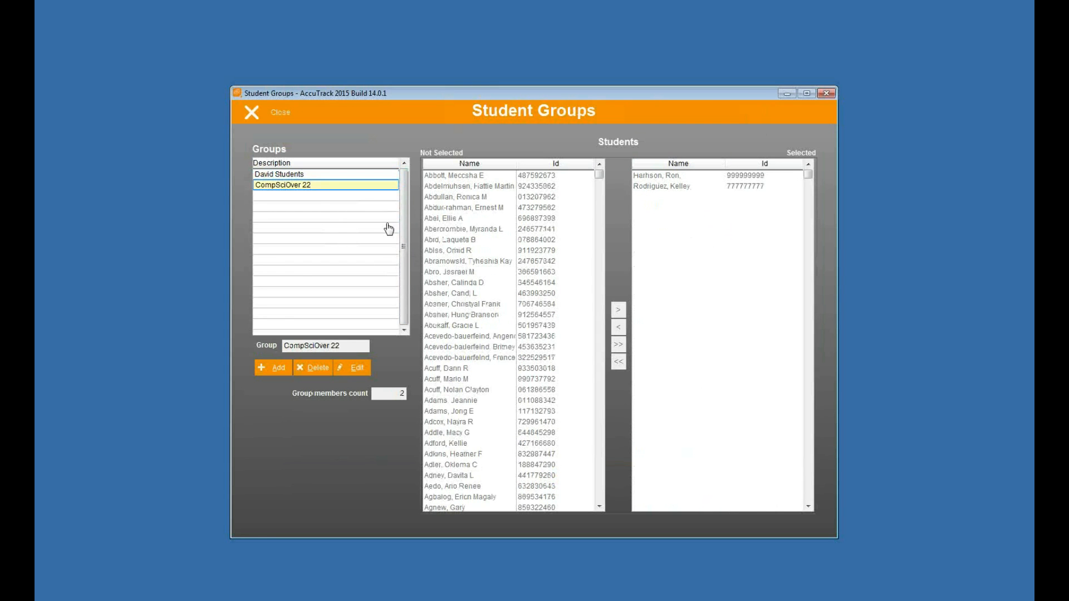
left_click(270, 120)
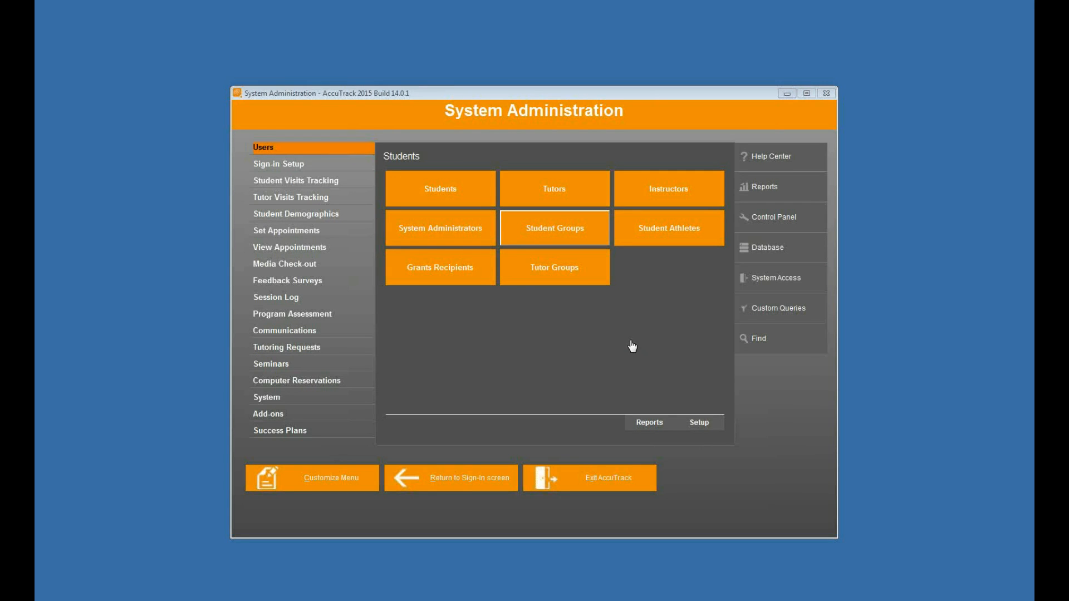
Step: Open the student Profile Setup, choose Math Lab as the lab and review its first two questions
left_click(349, 400)
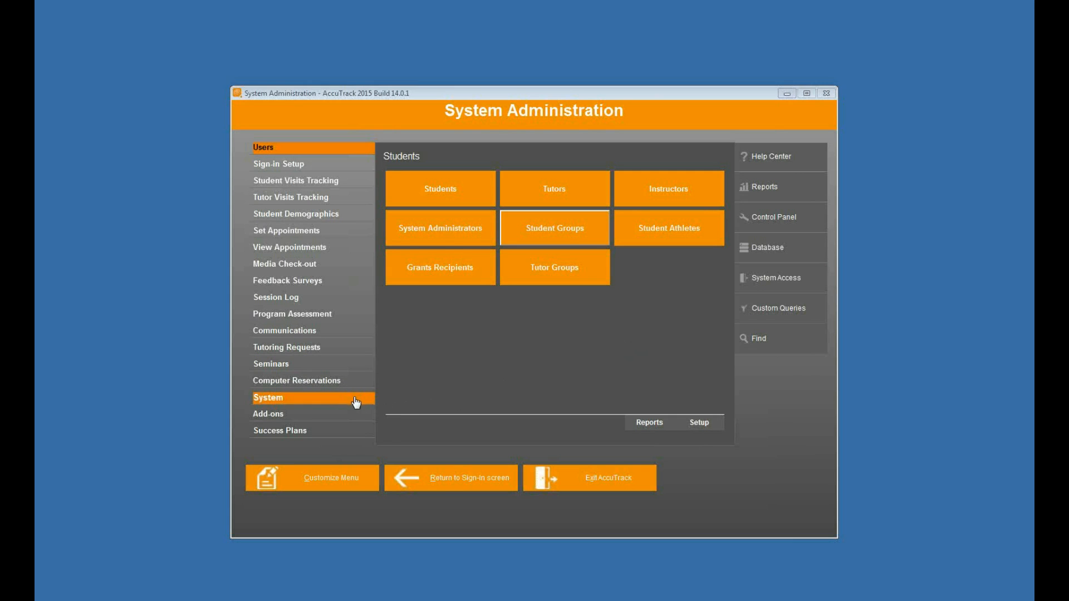
left_click(345, 215)
left_click(451, 196)
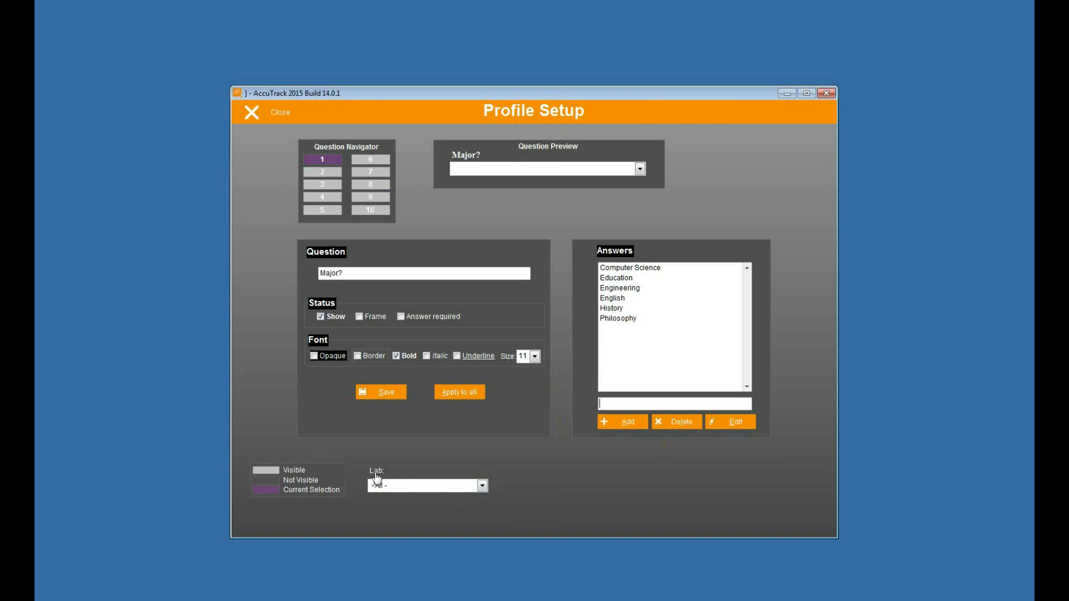
left_click(456, 487)
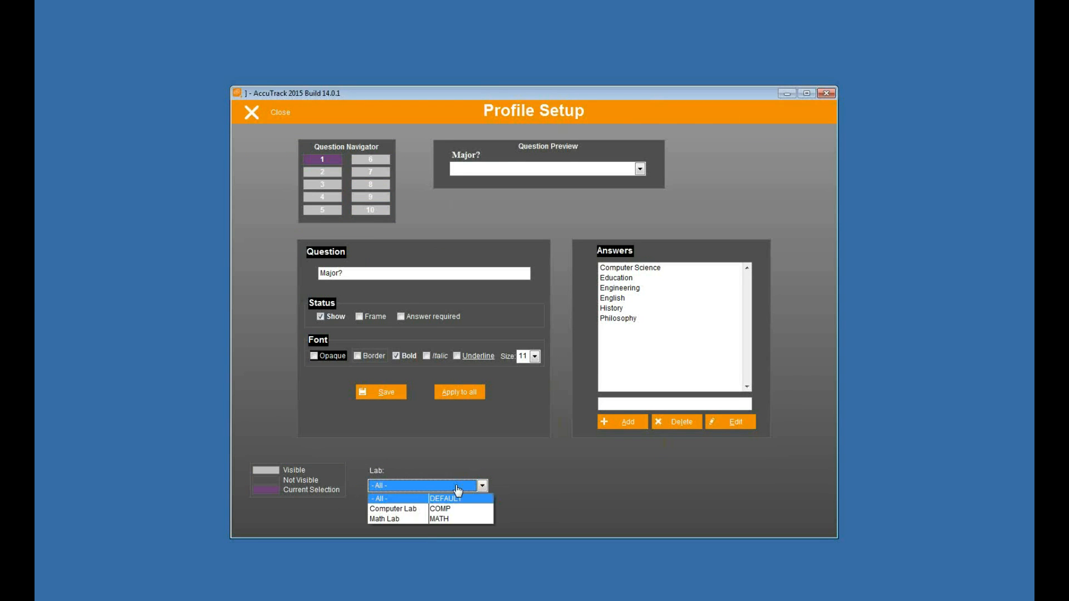
left_click(421, 520)
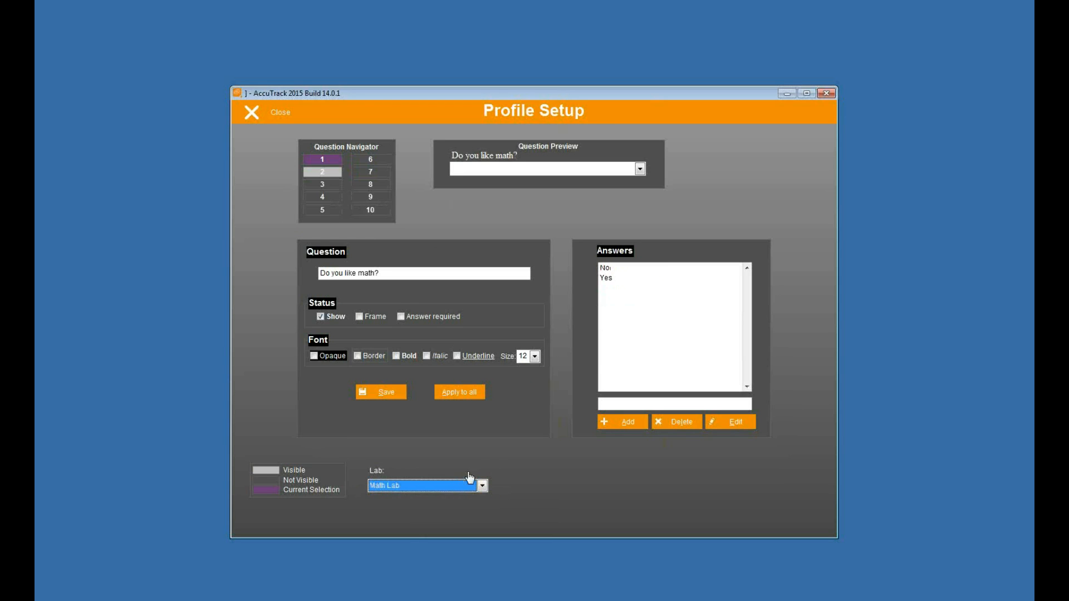
left_click(323, 185)
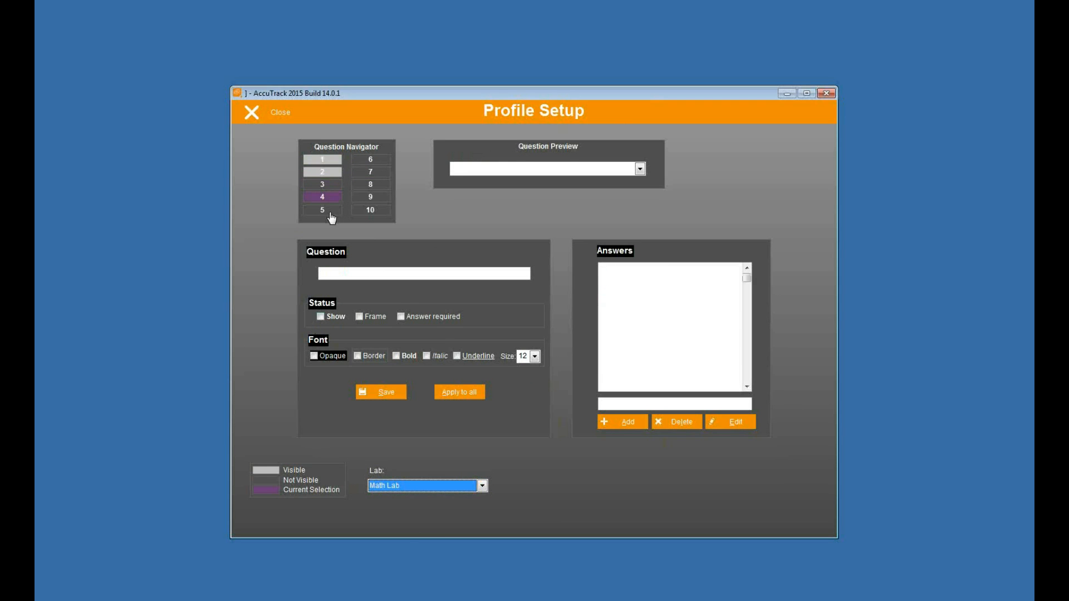
left_click(331, 160)
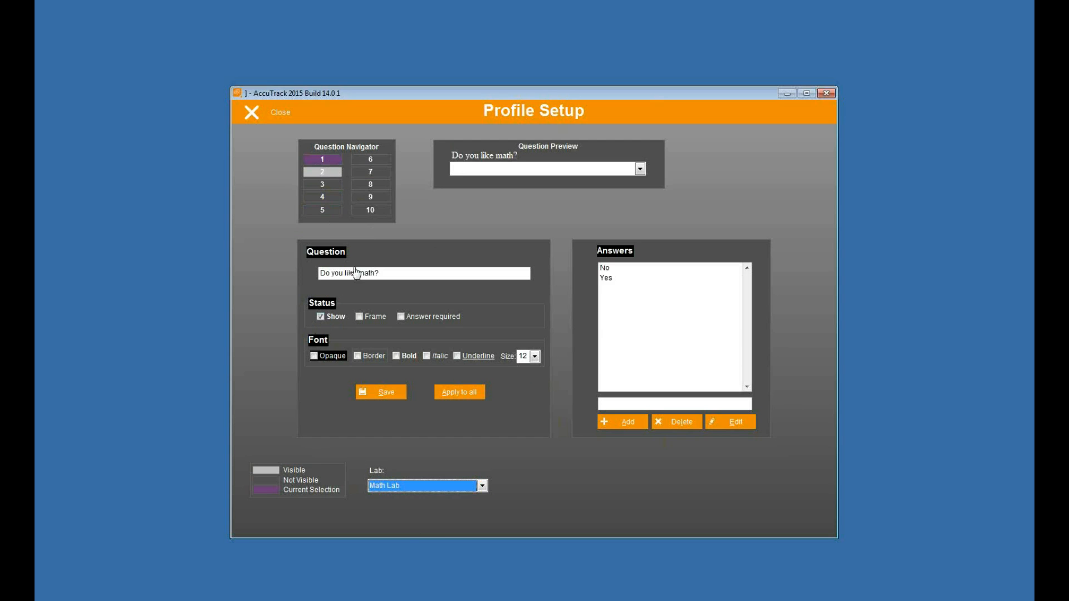
left_click(329, 172)
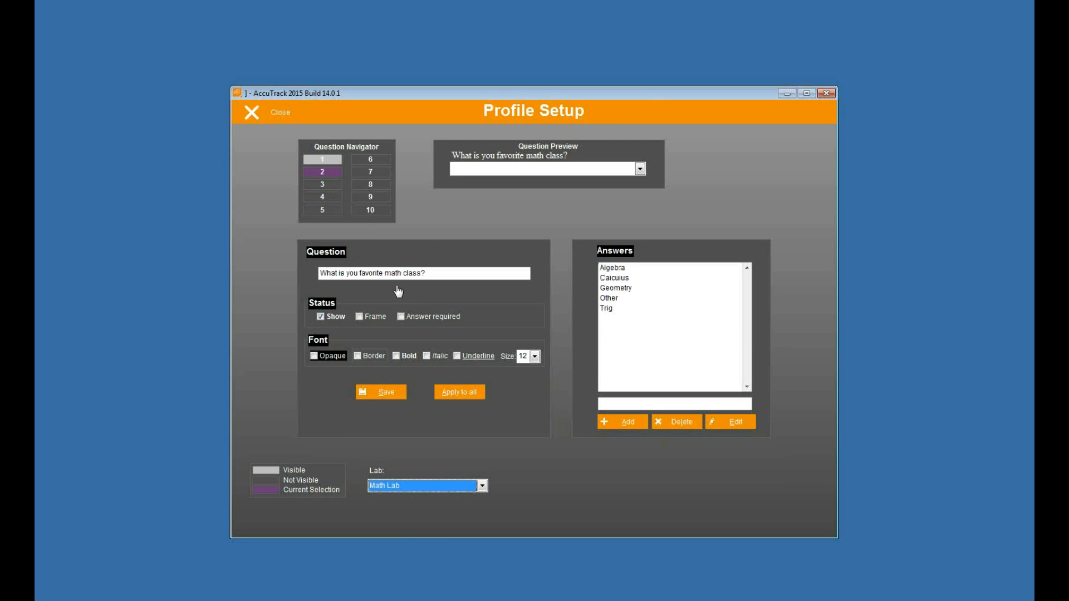
Step: Enter "Are there enough computers in the math lab?" as question 3, make it shown and require an answer
left_click(331, 187)
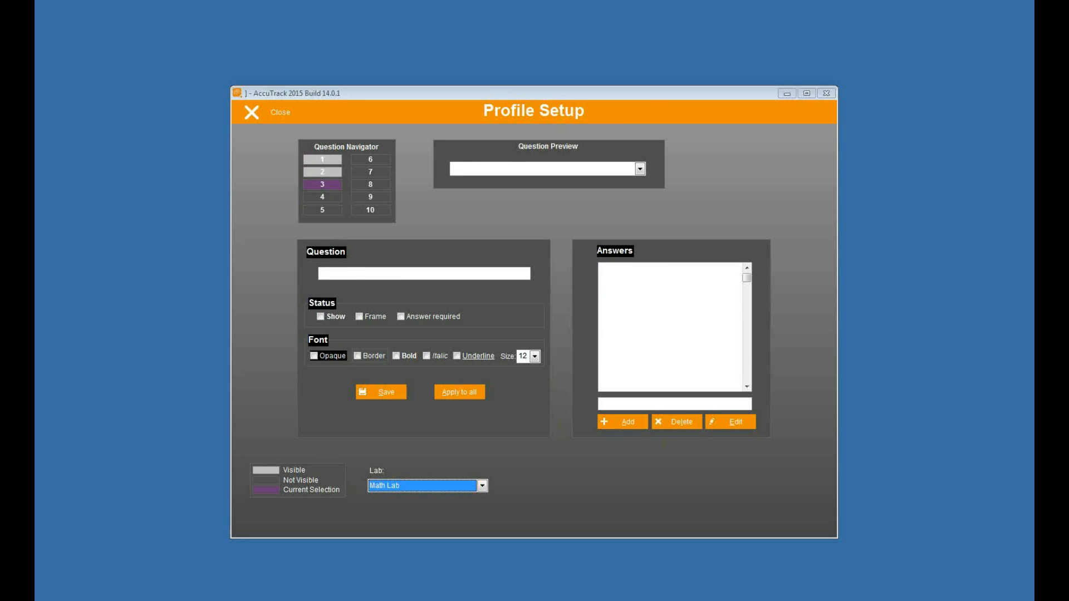
left_click(344, 273)
type("Are there enough computers in the math lab?")
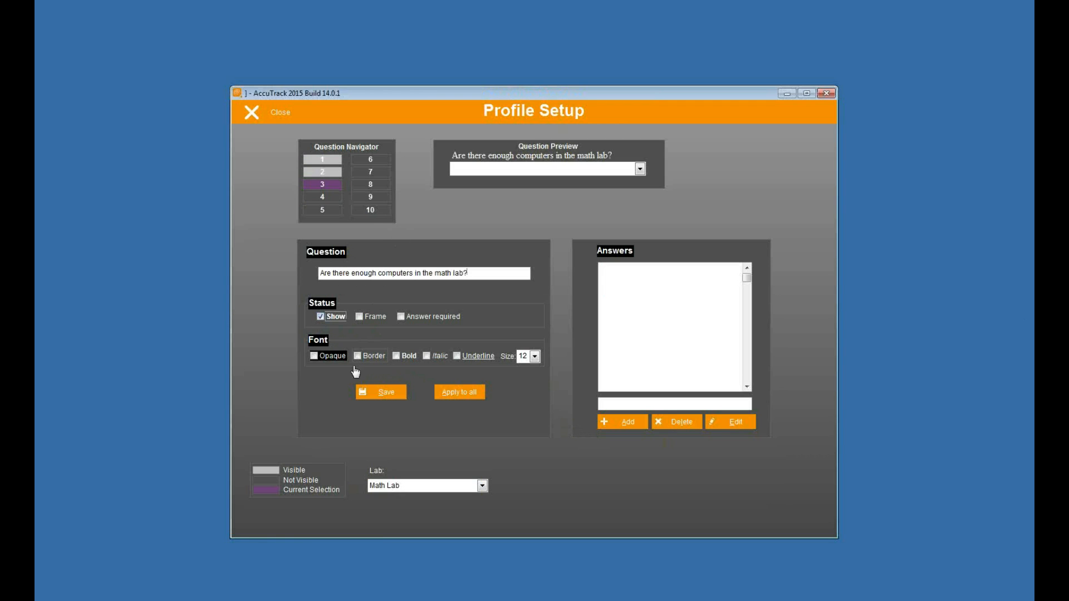
left_click(401, 316)
Step: Save question 3 and add Yes and No as its answers
left_click(626, 402)
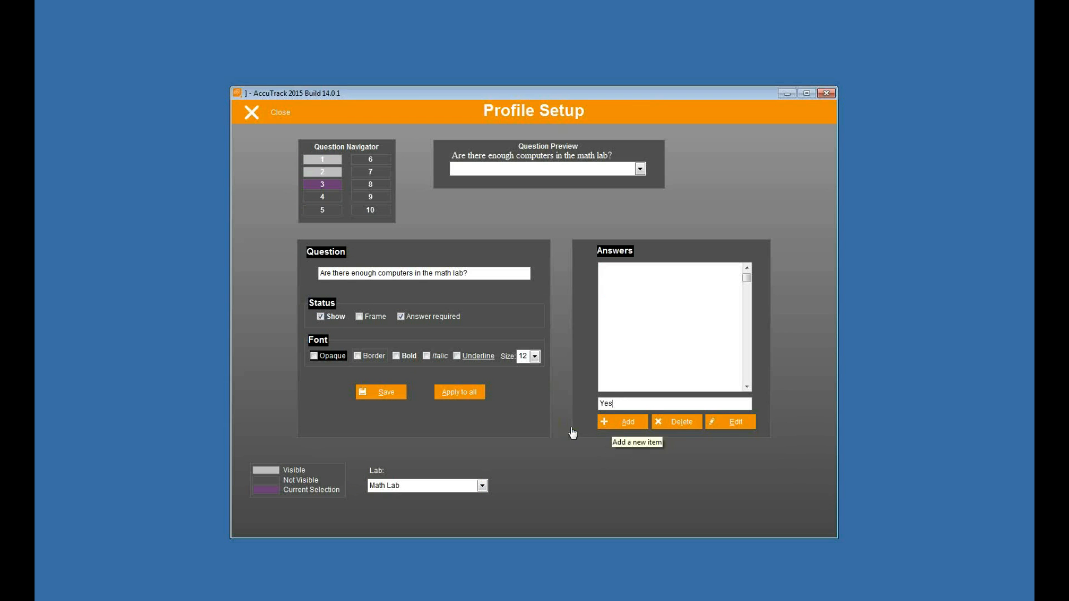
left_click(379, 392)
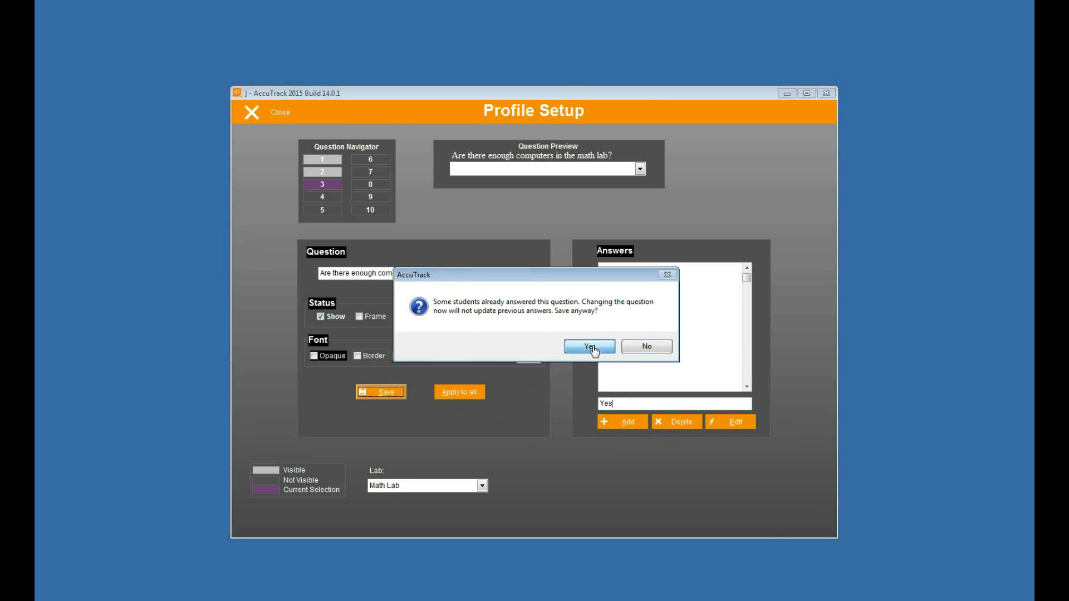
left_click(590, 346)
left_click(616, 421)
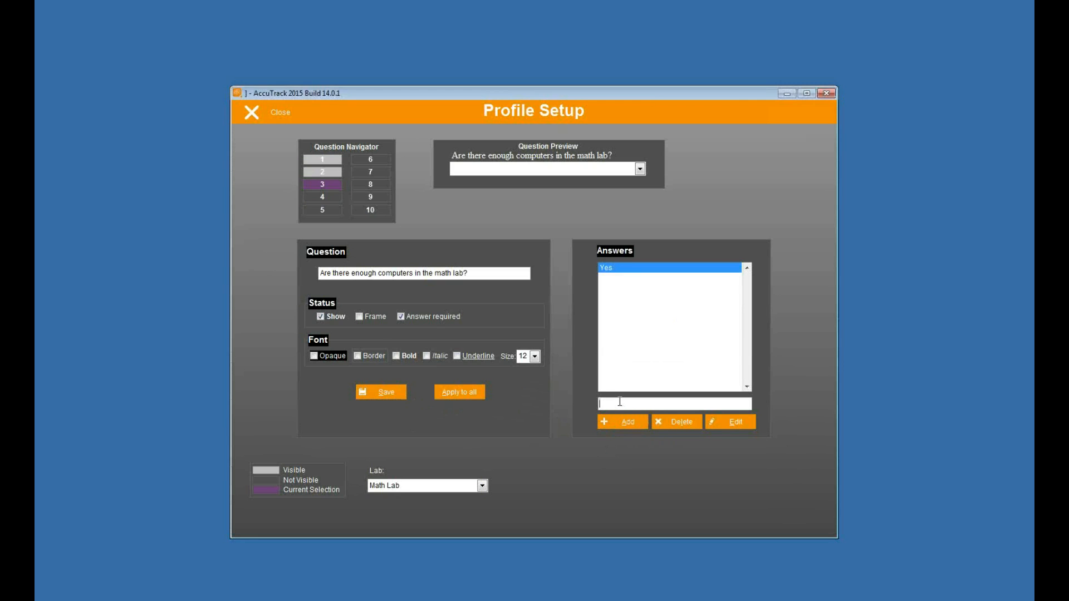
type("No")
left_click(627, 423)
Step: Close Profile Setup, change the local lab ID to Math Lab, save it and close the lab ID windows
left_click(278, 117)
left_click(353, 405)
left_click(467, 241)
left_click(520, 383)
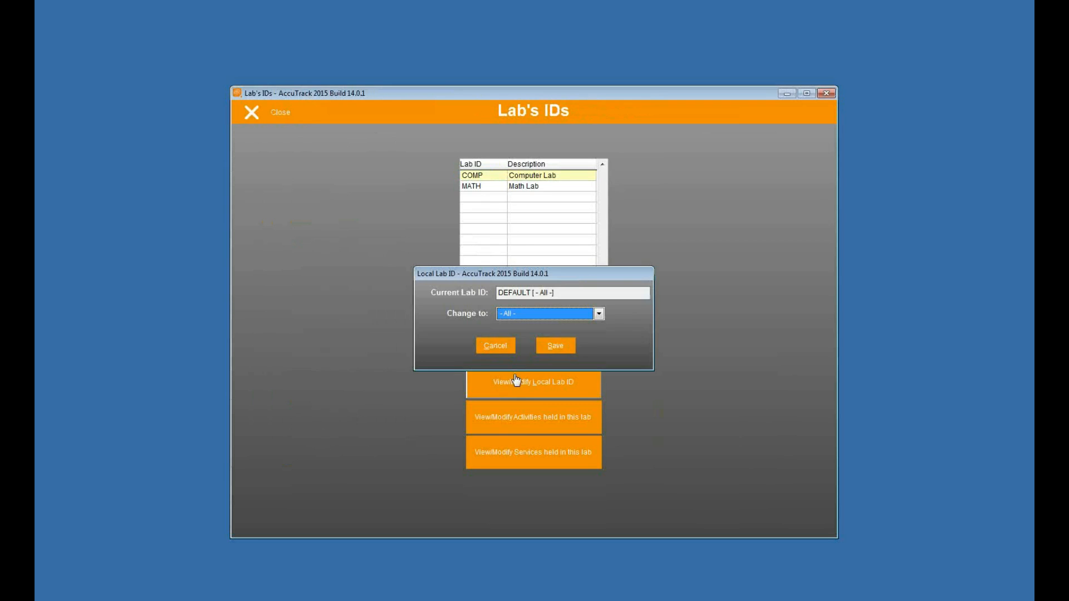
left_click(524, 315)
left_click(529, 347)
left_click(549, 348)
left_click(546, 349)
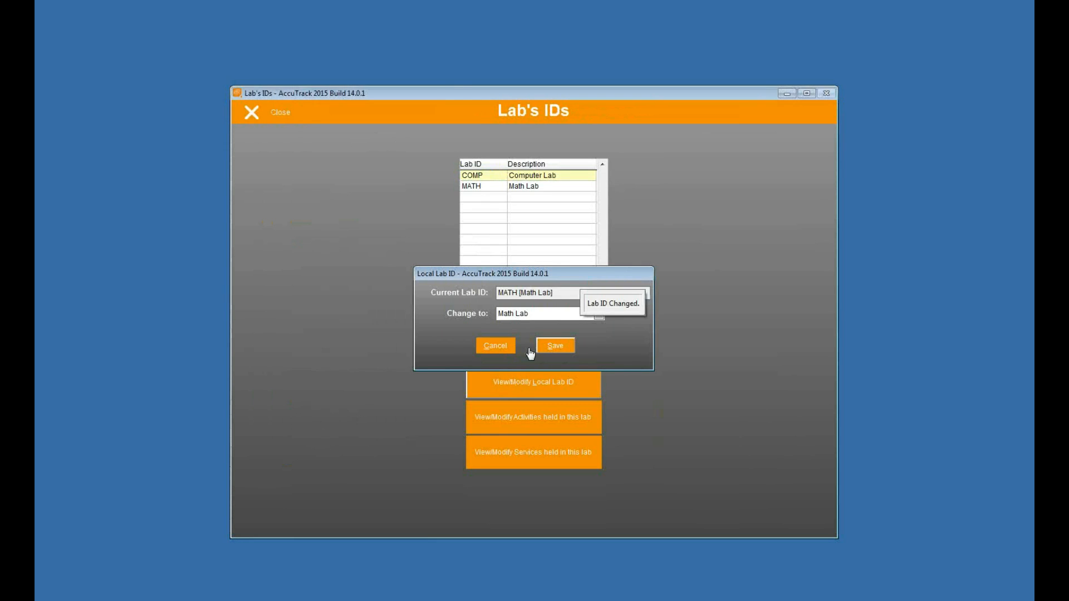
left_click(250, 113)
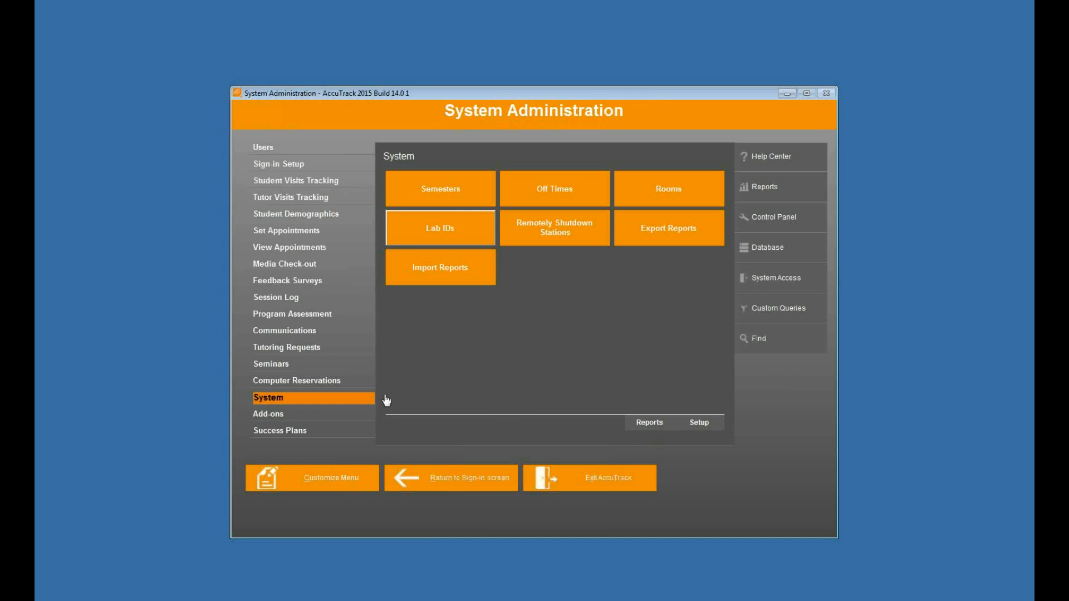
Step: Turn on the student profile update for Math Lab in the Student Demographics setup, confirm it and return to the sign-in screen
left_click(339, 215)
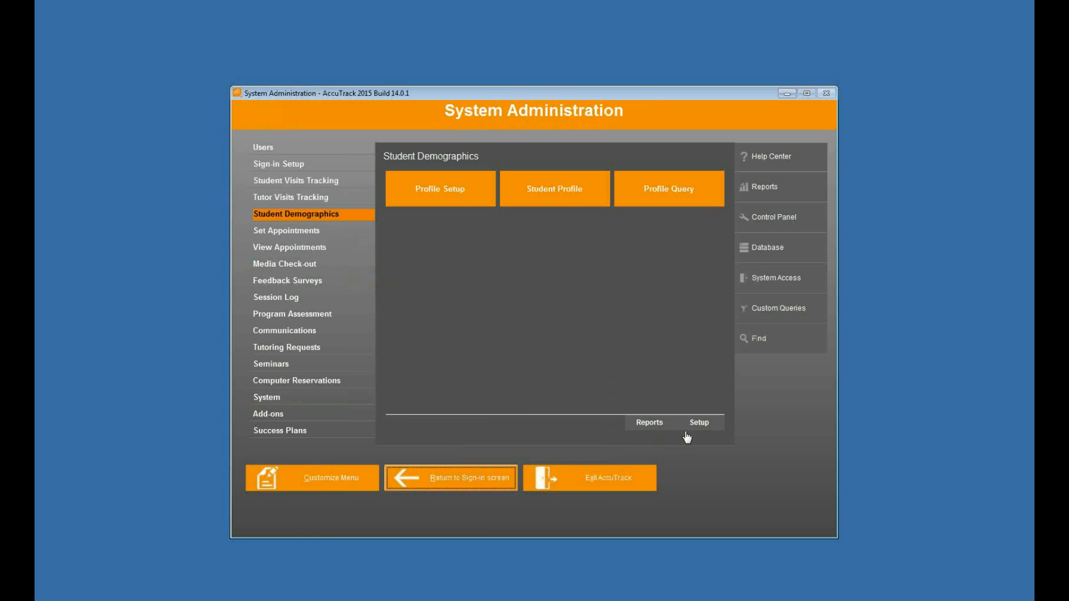
left_click(692, 425)
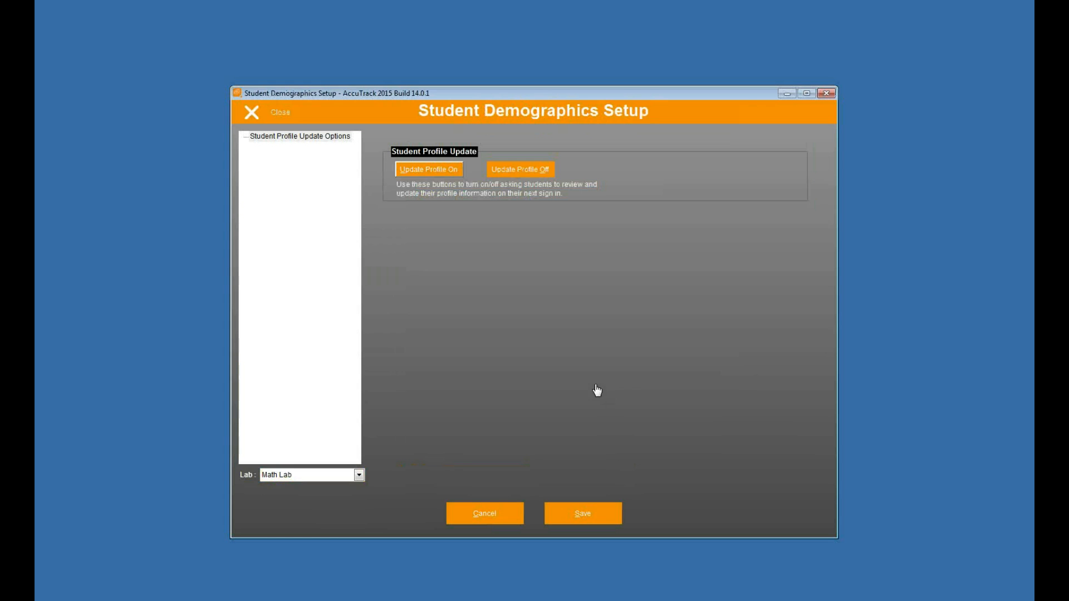
left_click(430, 176)
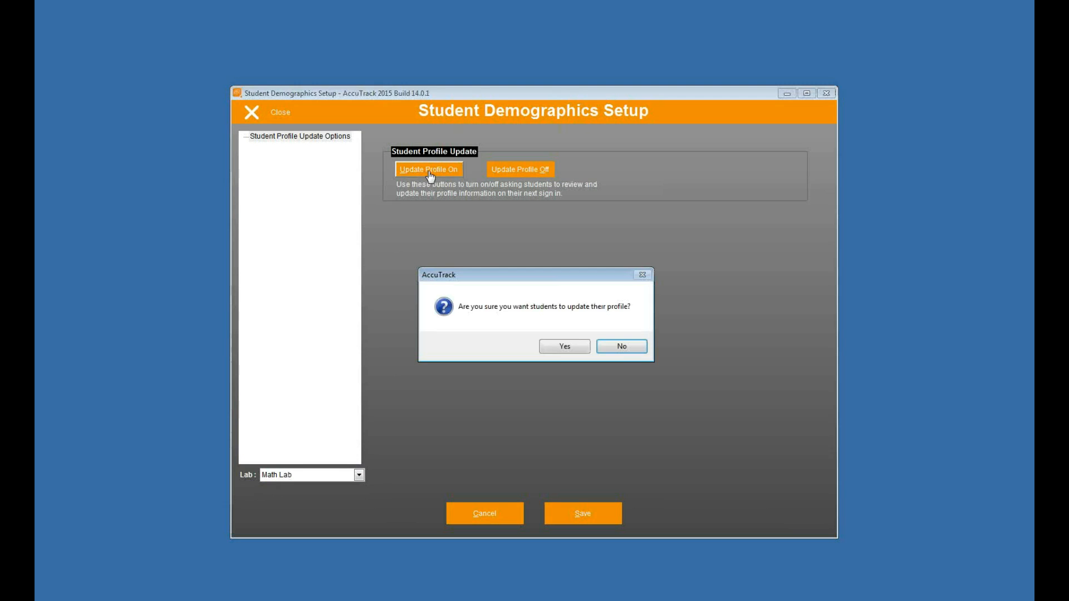
left_click(559, 350)
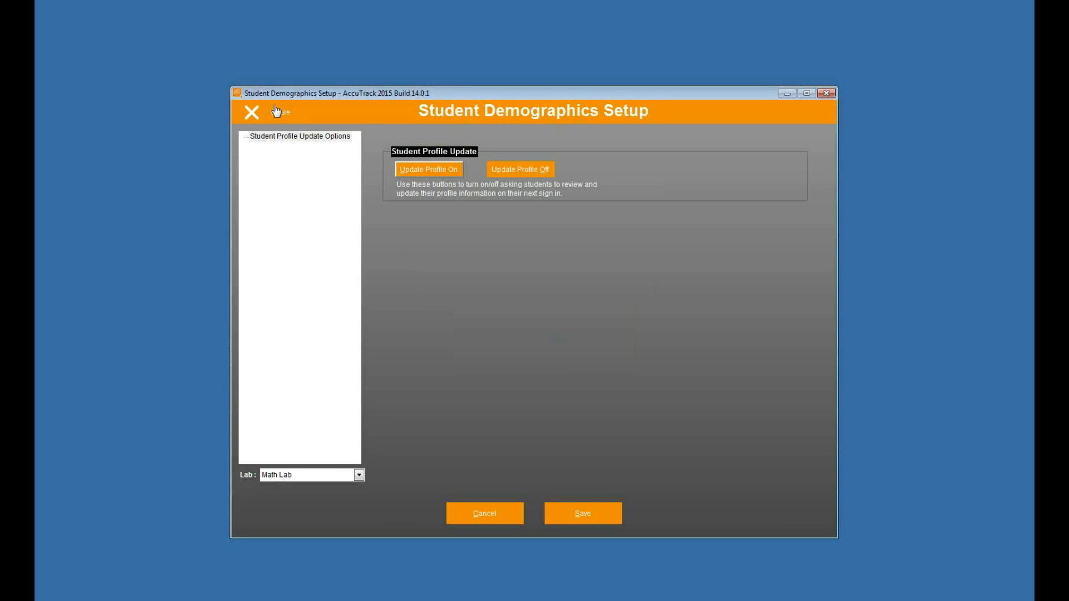
left_click(276, 113)
left_click(474, 484)
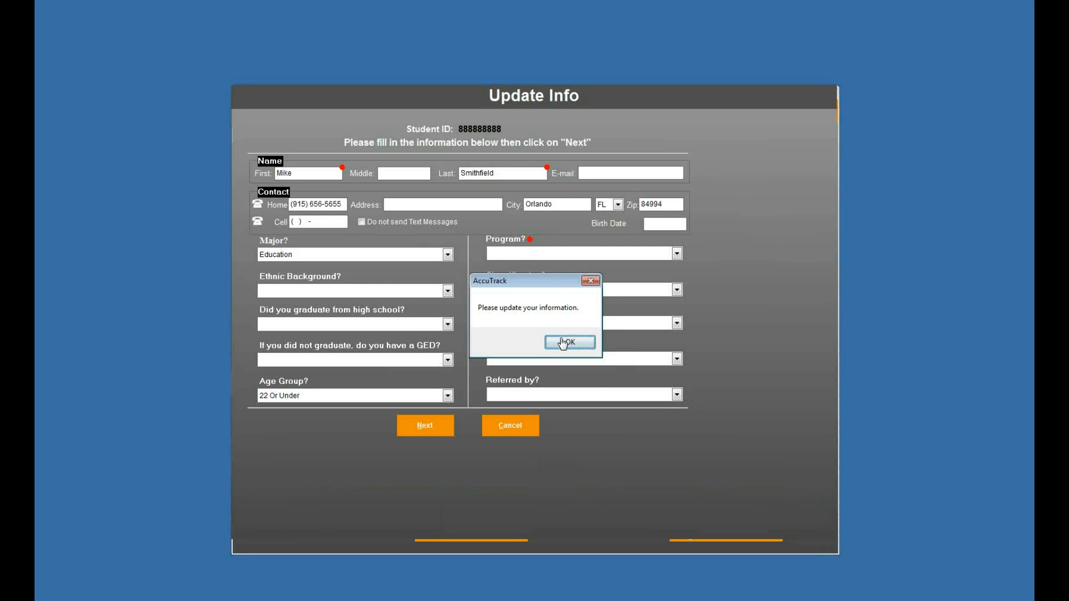
Step: Sign in with the student's ID number, set Program to CoA-Connects in the general profile and continue
left_click(566, 341)
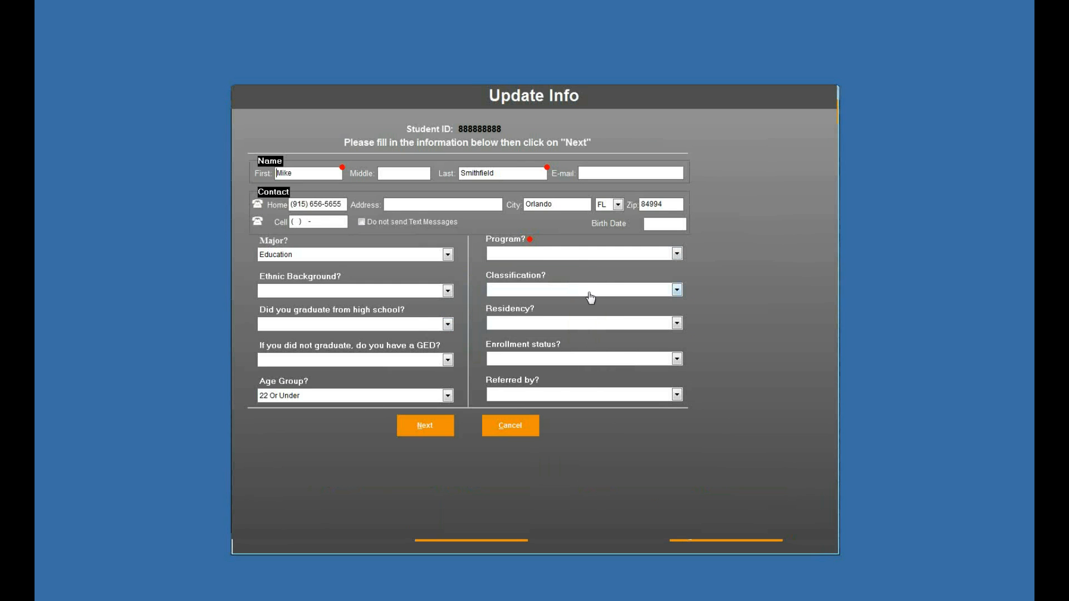
left_click(578, 254)
left_click(568, 277)
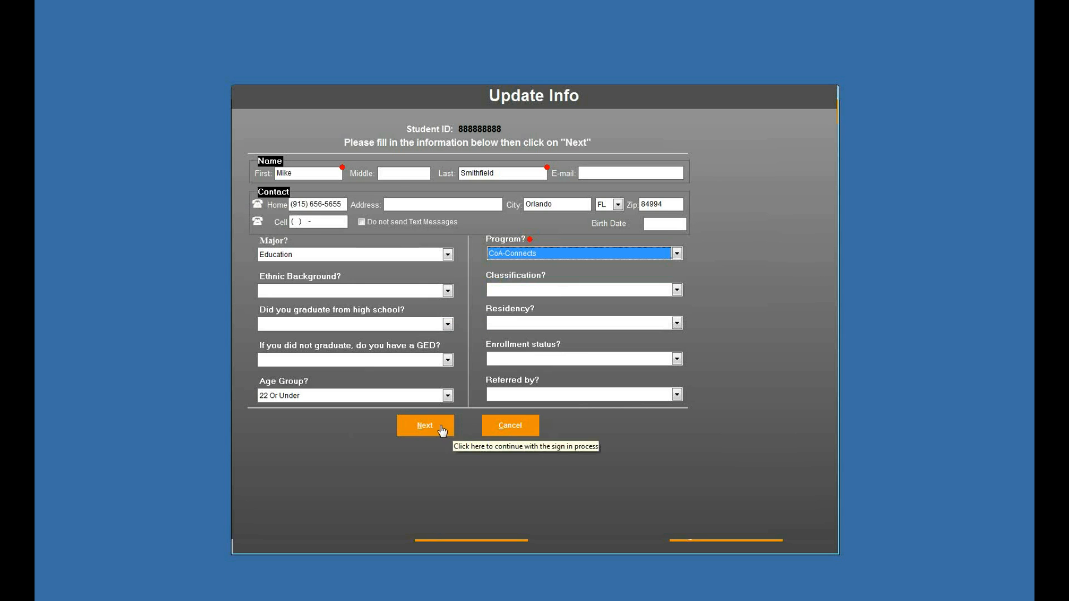
left_click(443, 426)
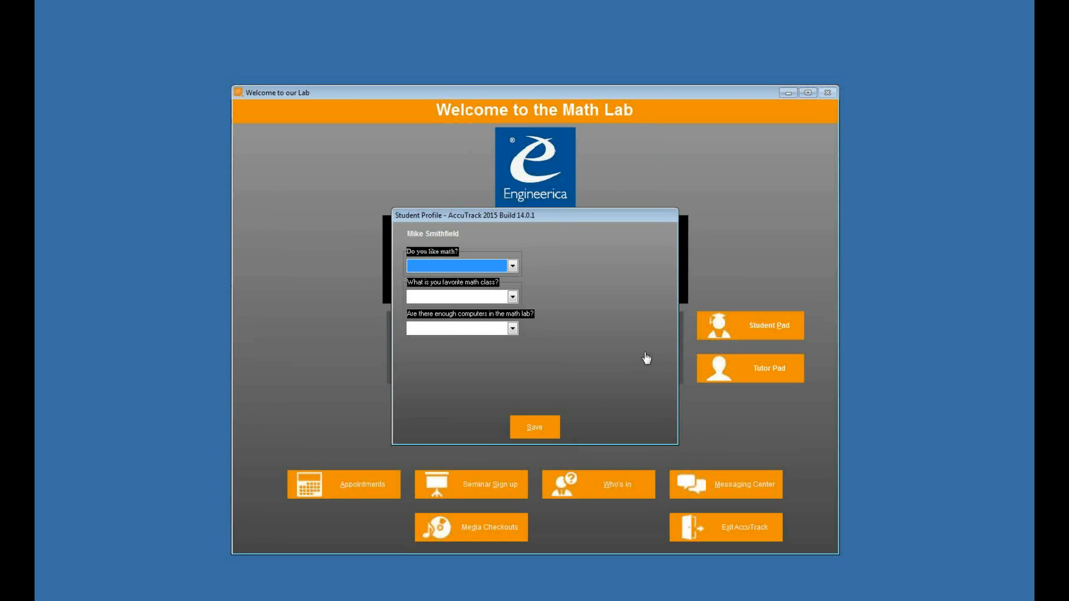
Step: Answer the Math Lab profile questions with Yes for liking math, Calculus as favorite class and Yes for enough computers, and save the profile
left_click(499, 266)
left_click(498, 283)
left_click(473, 298)
left_click(460, 320)
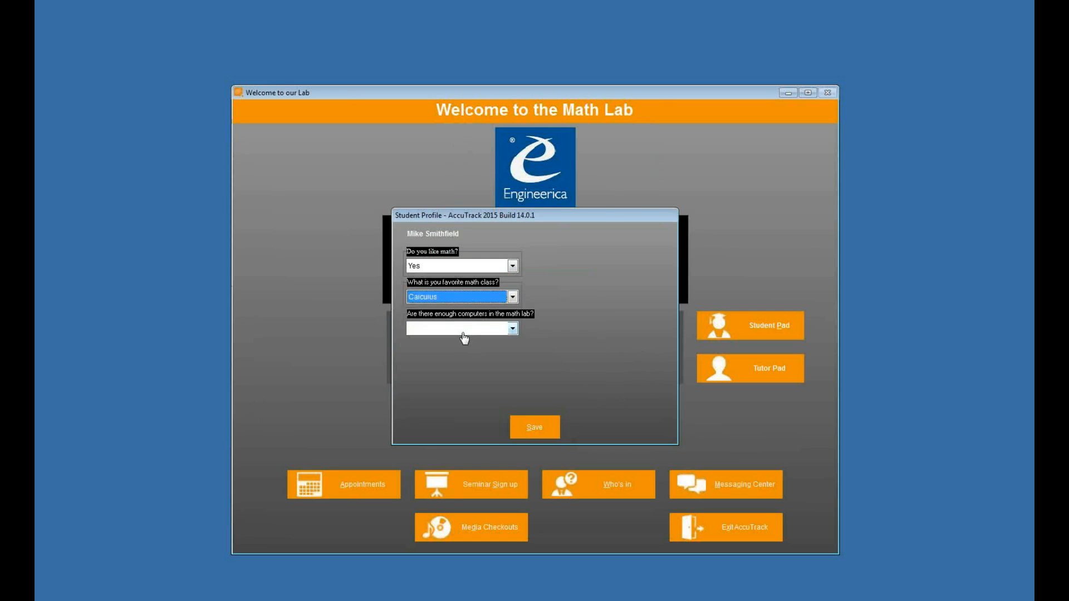
left_click(462, 329)
left_click(457, 352)
left_click(535, 427)
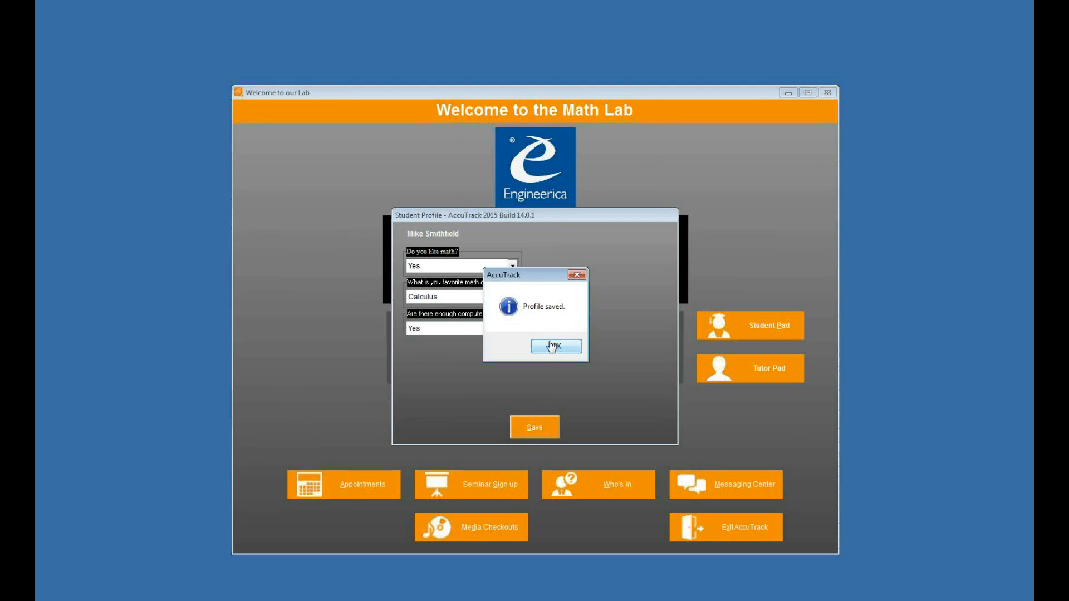
left_click(552, 348)
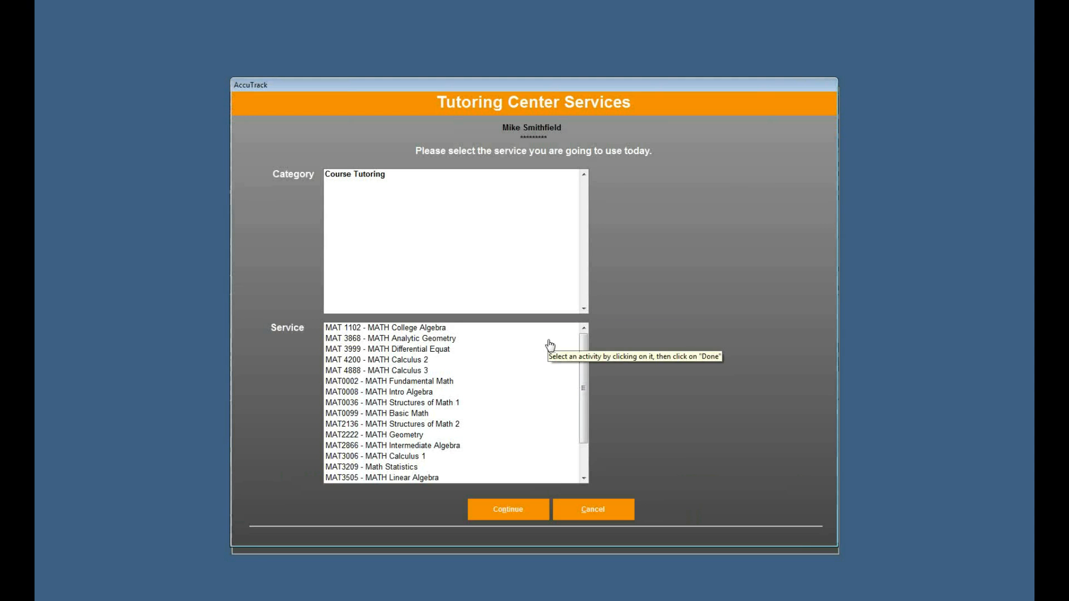
Step: Leave the student's sign-in window and log in to System Administration with the administrator ID and account password
left_click(614, 510)
key("Return")
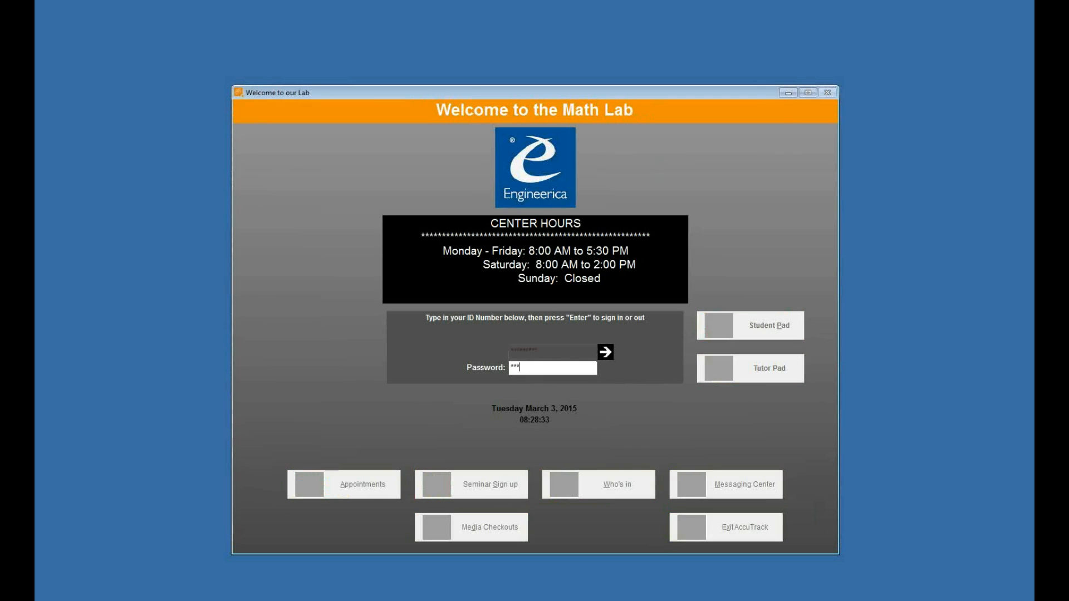
type("****")
key("Return")
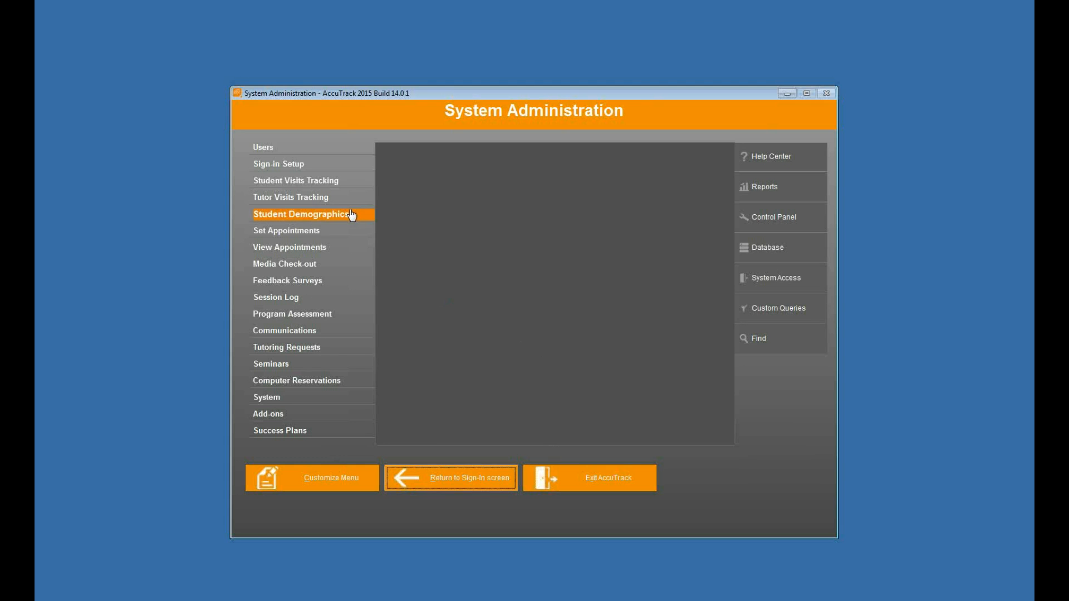
Step: Open the Student Profile list and look up the signed-in student by ID number to view the Math Lab answers
left_click(349, 214)
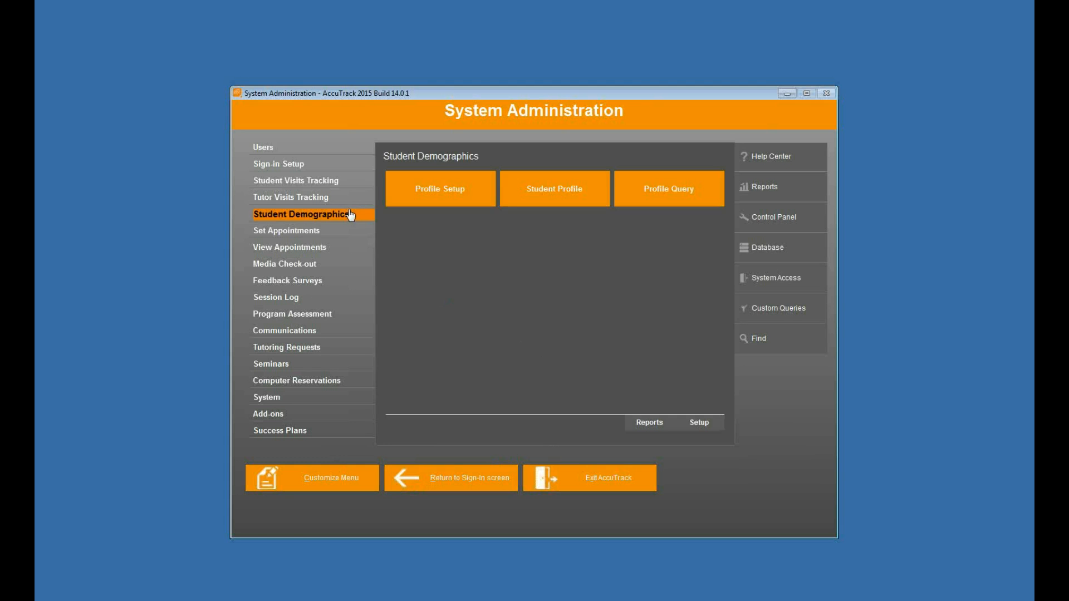
left_click(554, 193)
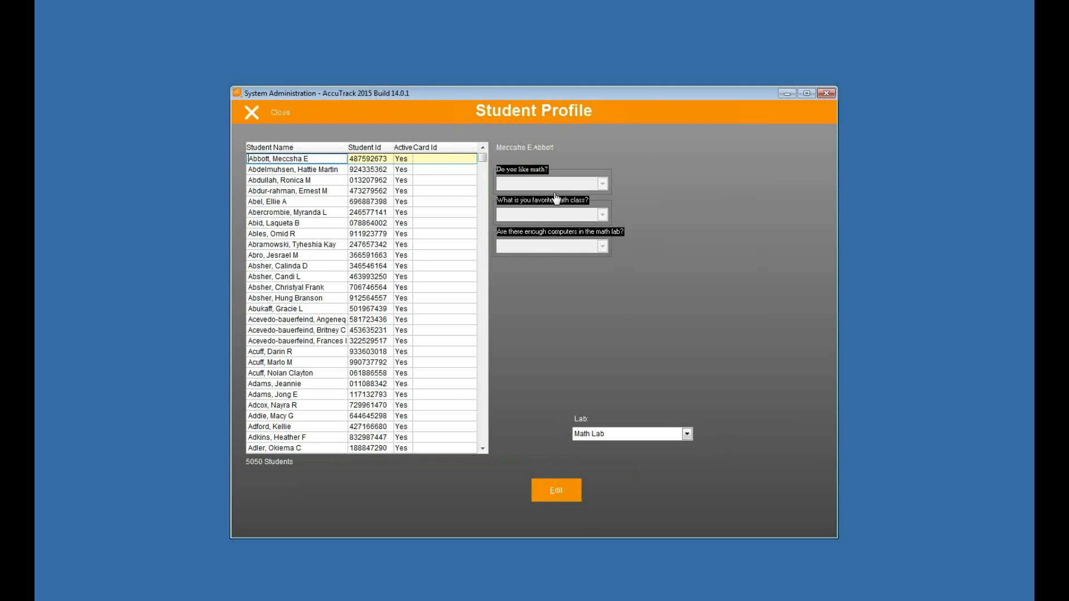
left_click(389, 170)
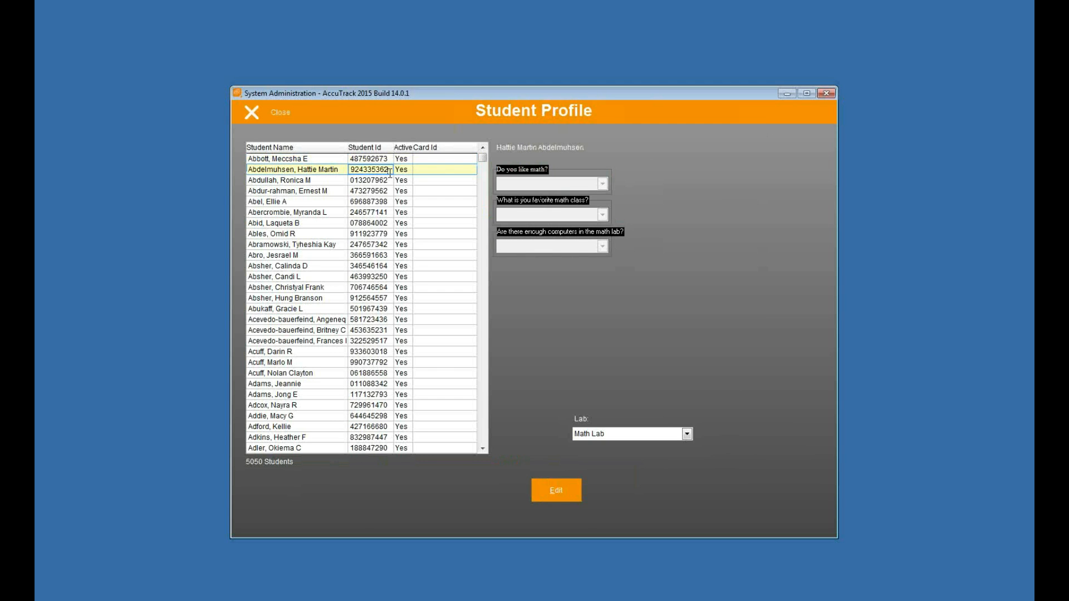
type("444")
left_click(378, 299)
type("5555")
left_click(372, 340)
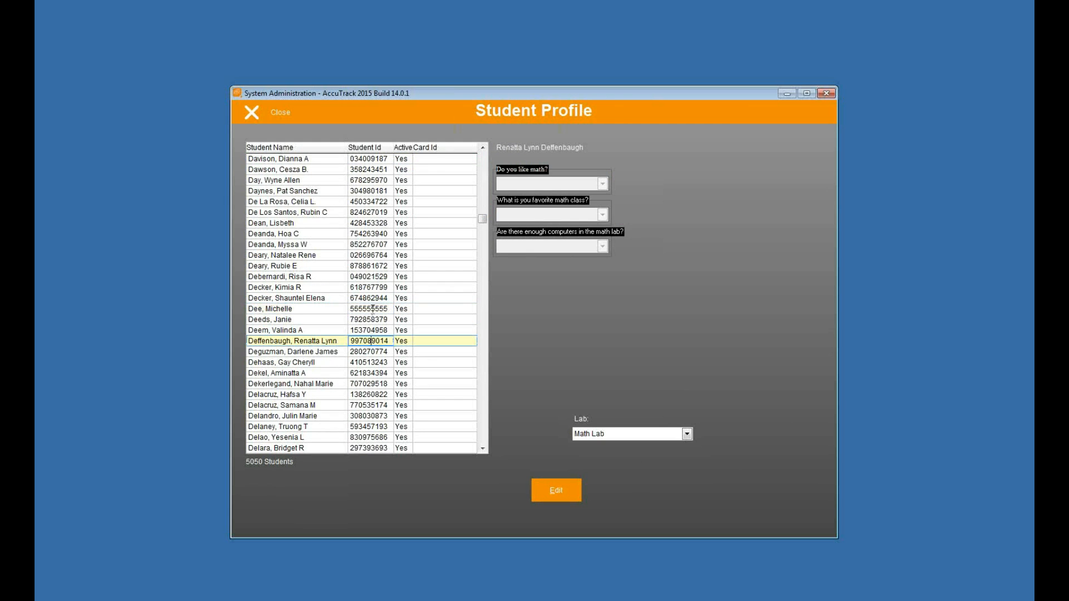
type("88888")
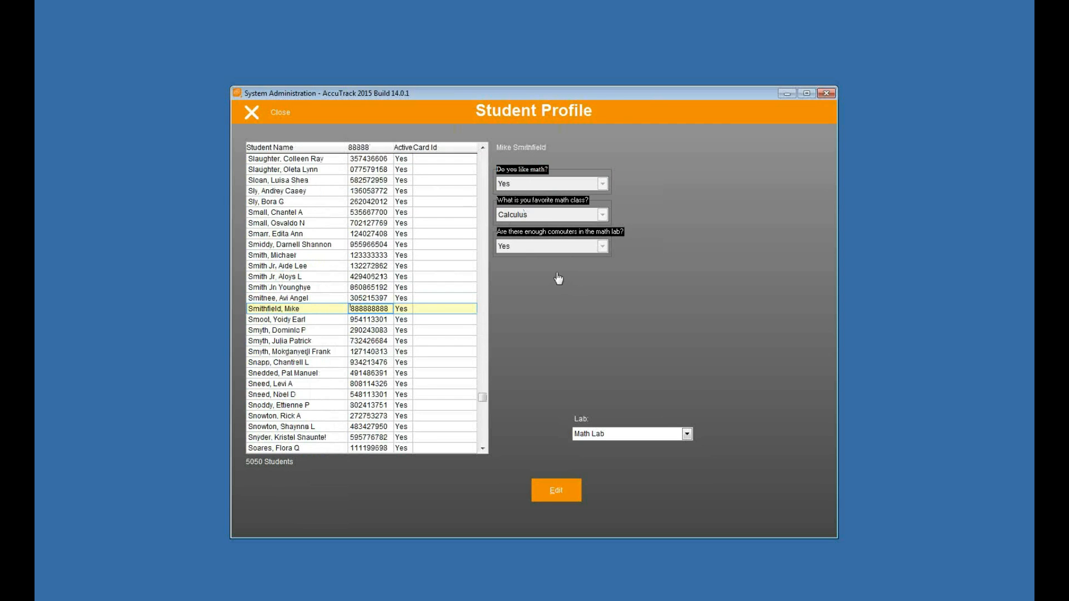
Step: Switch the profile's lab to - All - to view the general answers, check a few other students and close Student Profile
left_click(649, 436)
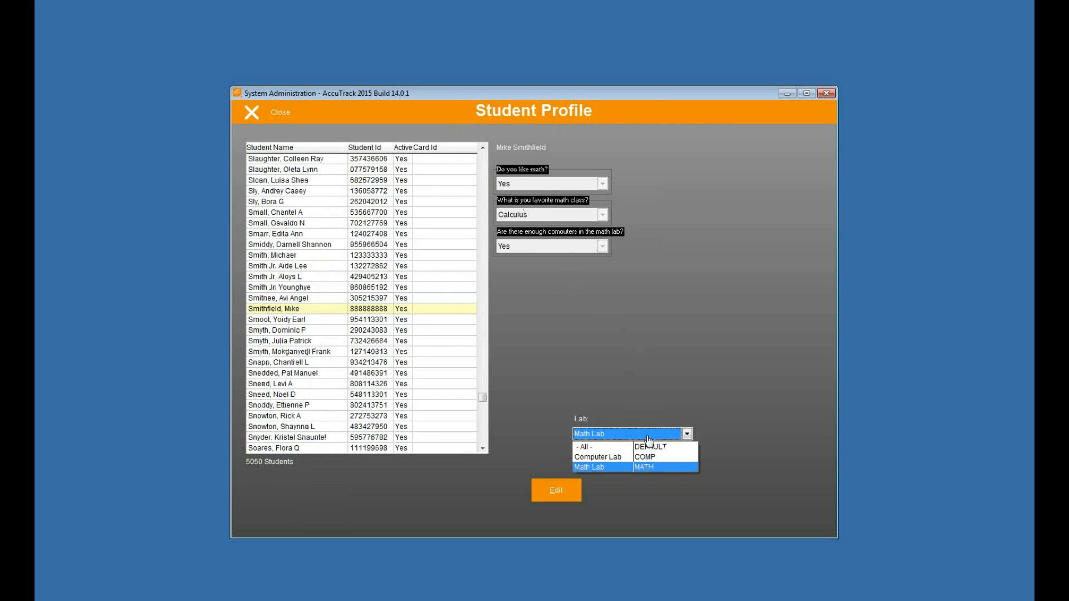
left_click(643, 449)
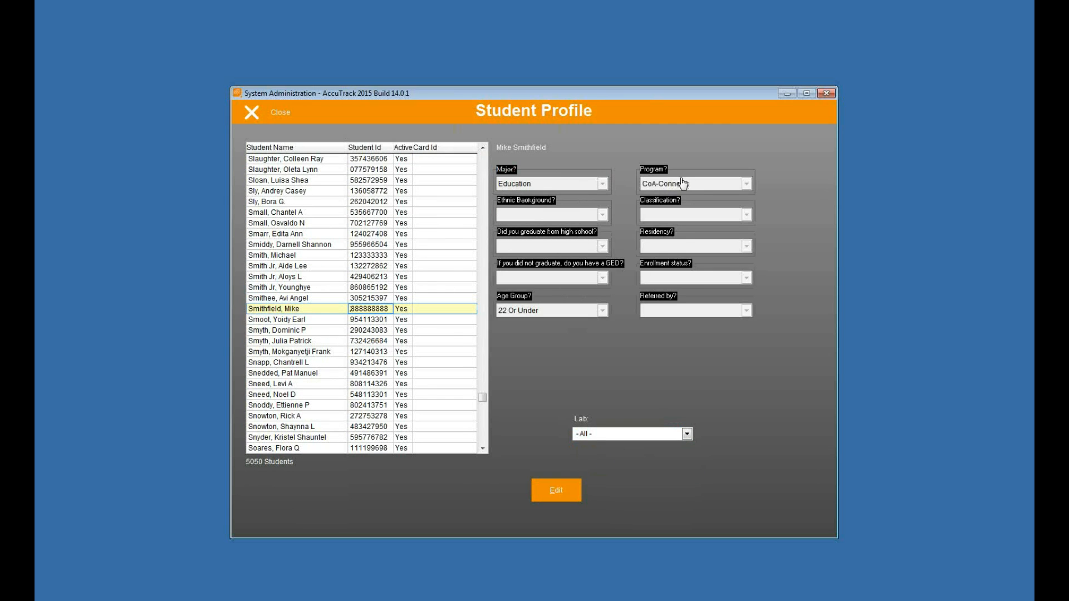
left_click(384, 287)
left_click(373, 332)
left_click(389, 373)
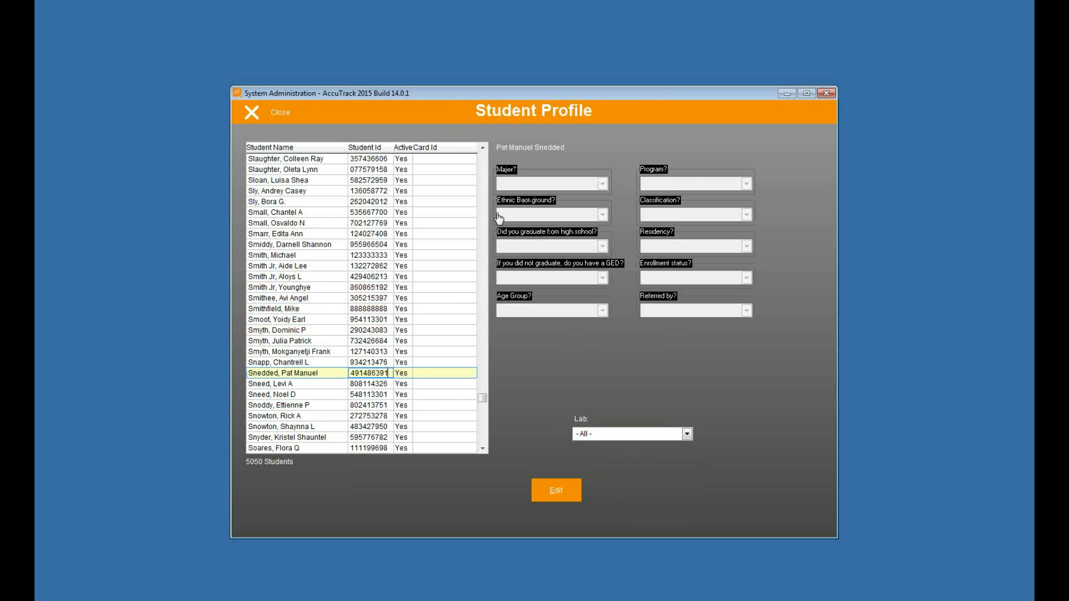
left_click(279, 107)
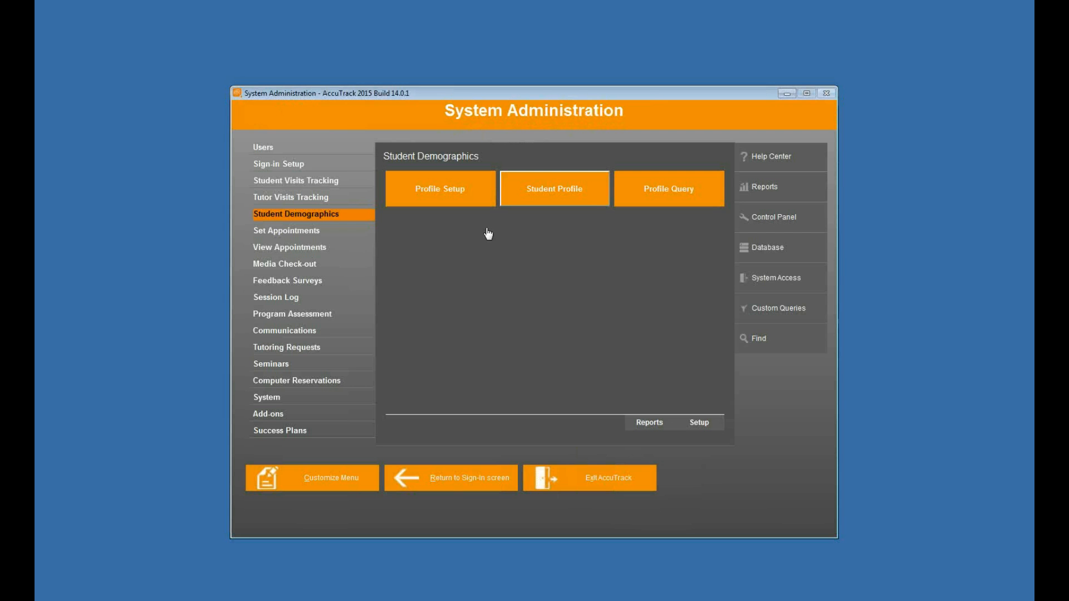
Step: Open Profile Query, set "Do you like math?" to Yes for Math Lab, view the matching students and close the results
left_click(662, 192)
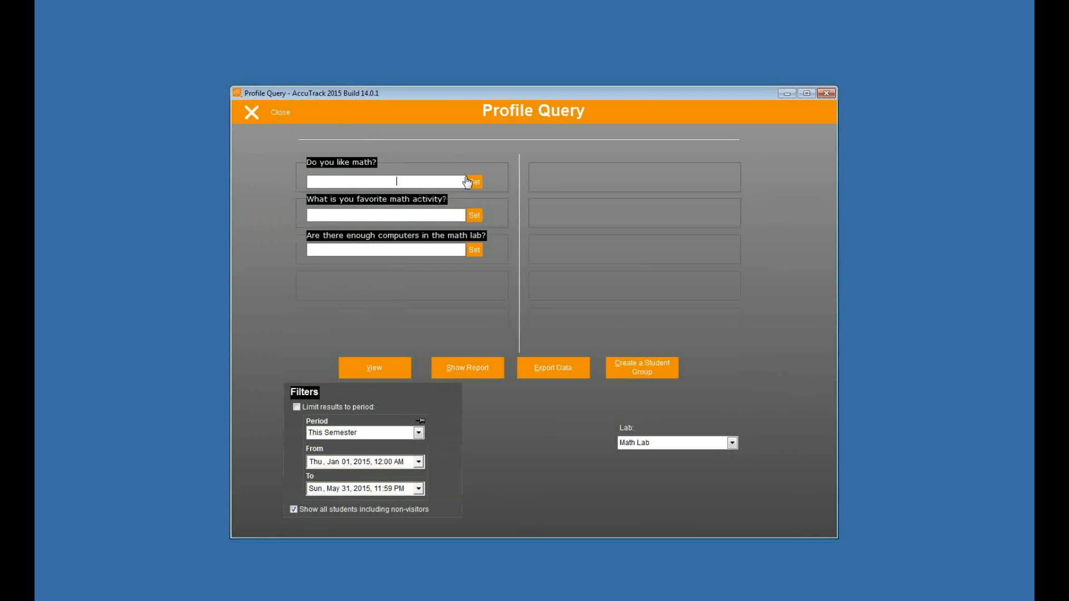
left_click(475, 183)
left_click(400, 207)
left_click(476, 183)
left_click(379, 377)
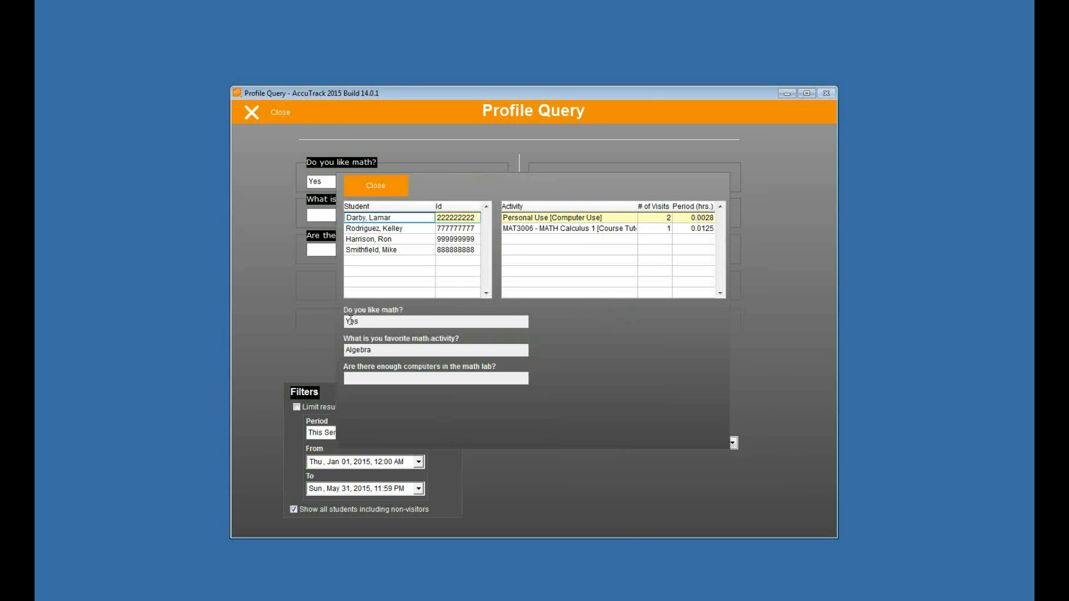
left_click(370, 182)
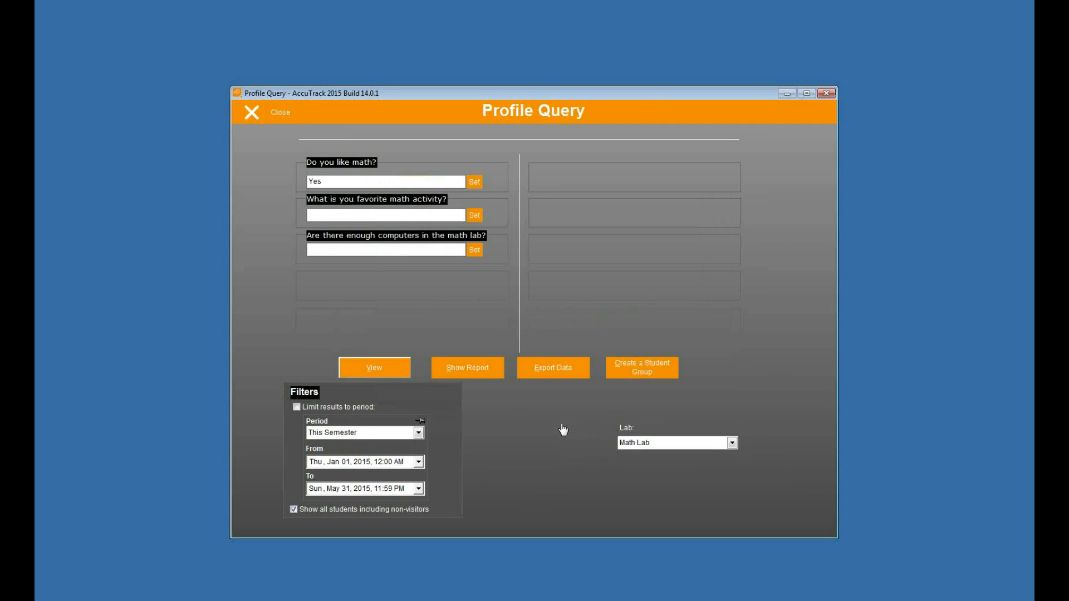
Step: Preview the Student Profile report for the query, exit the preview and close Profile Query
left_click(472, 368)
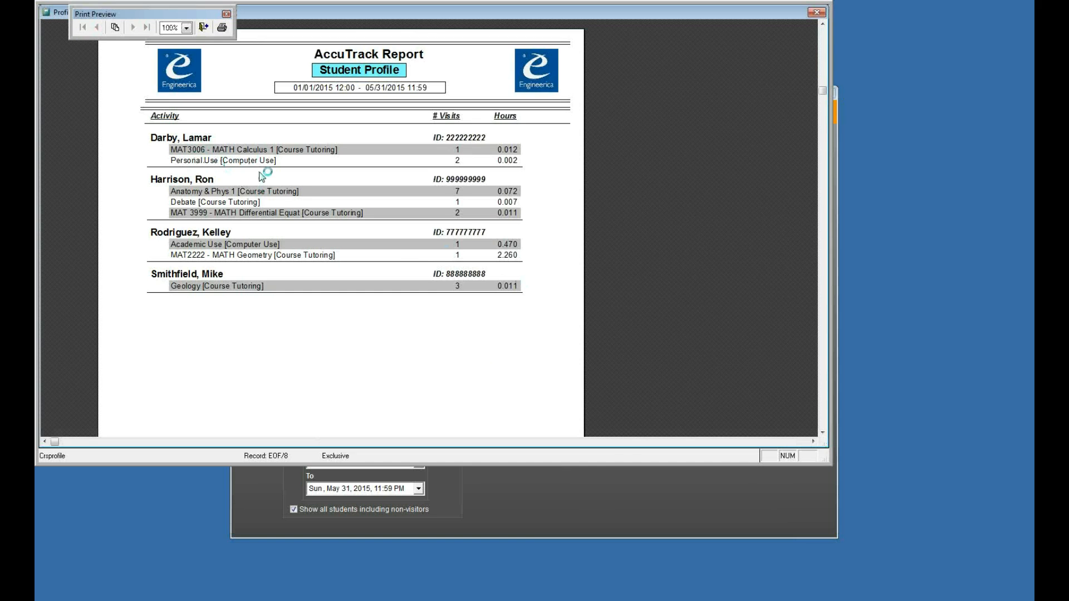
left_click(204, 27)
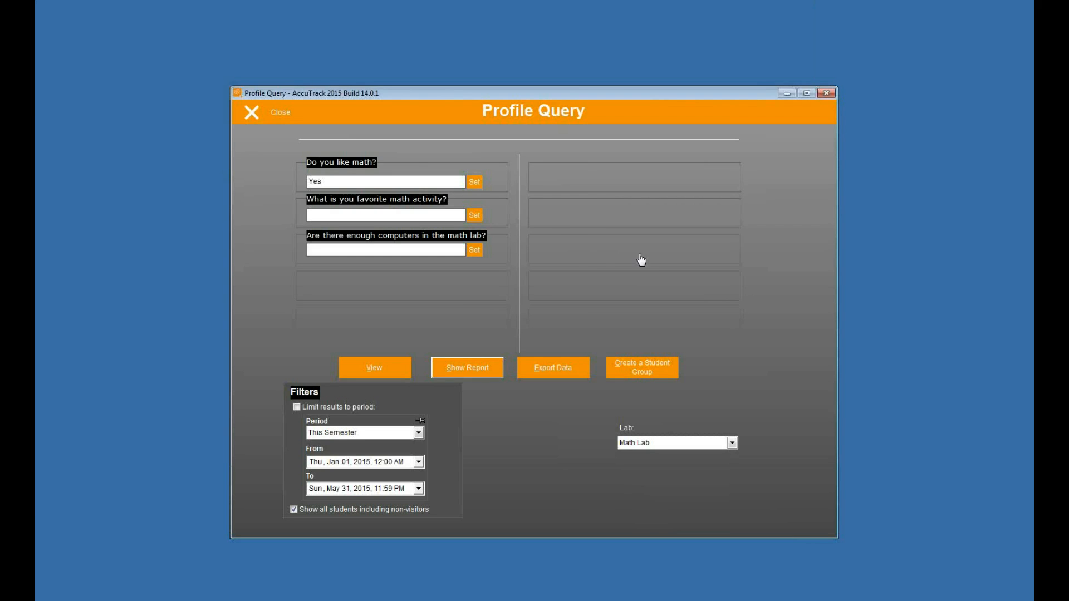
left_click(271, 117)
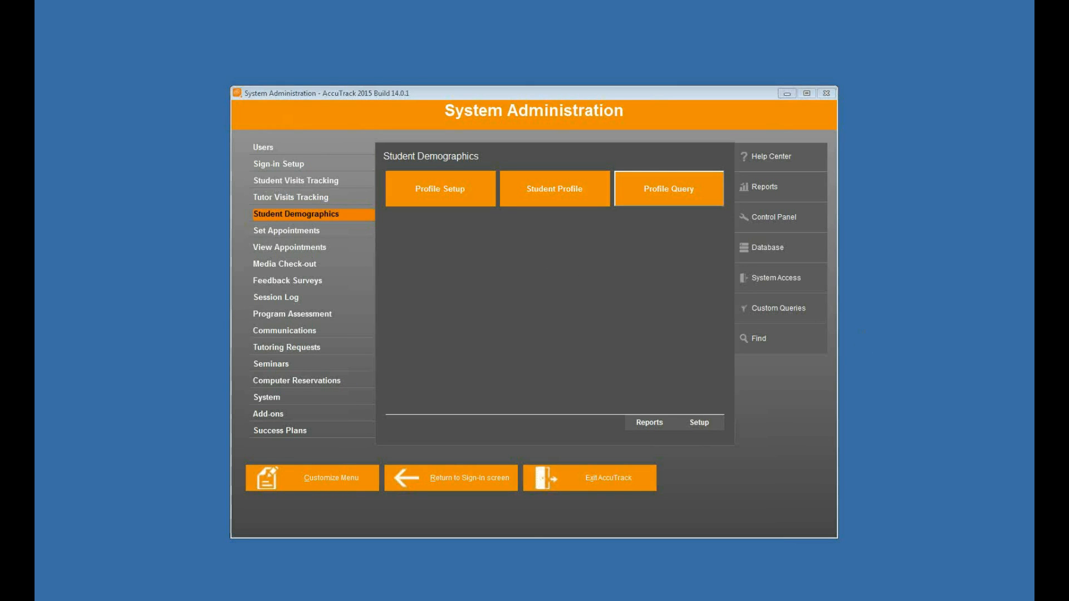